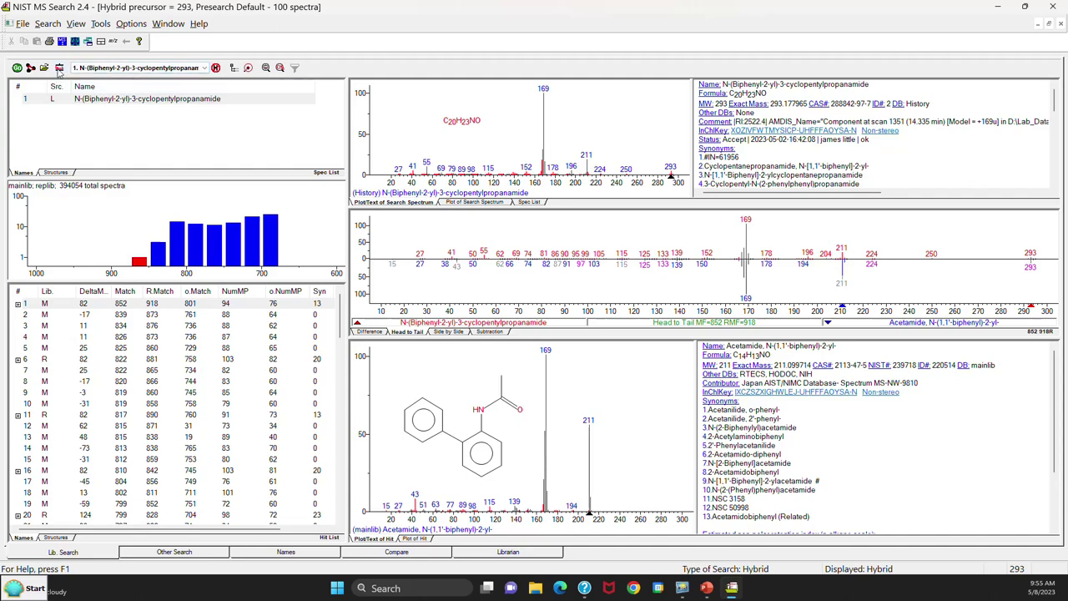
Step: Compare the Identity and Similarity search type lists in Library Search Options, including MS/MS Hybrid
{"action": "left_click", "coordinate": [58, 67]}
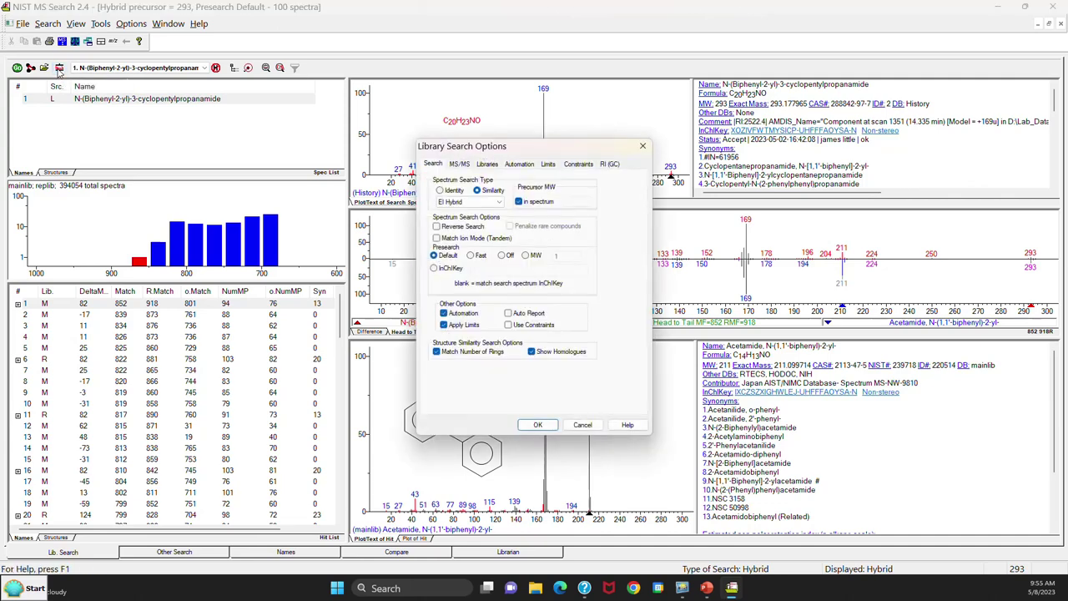
{"action": "left_click", "coordinate": [439, 190]}
{"action": "left_click", "coordinate": [481, 204]}
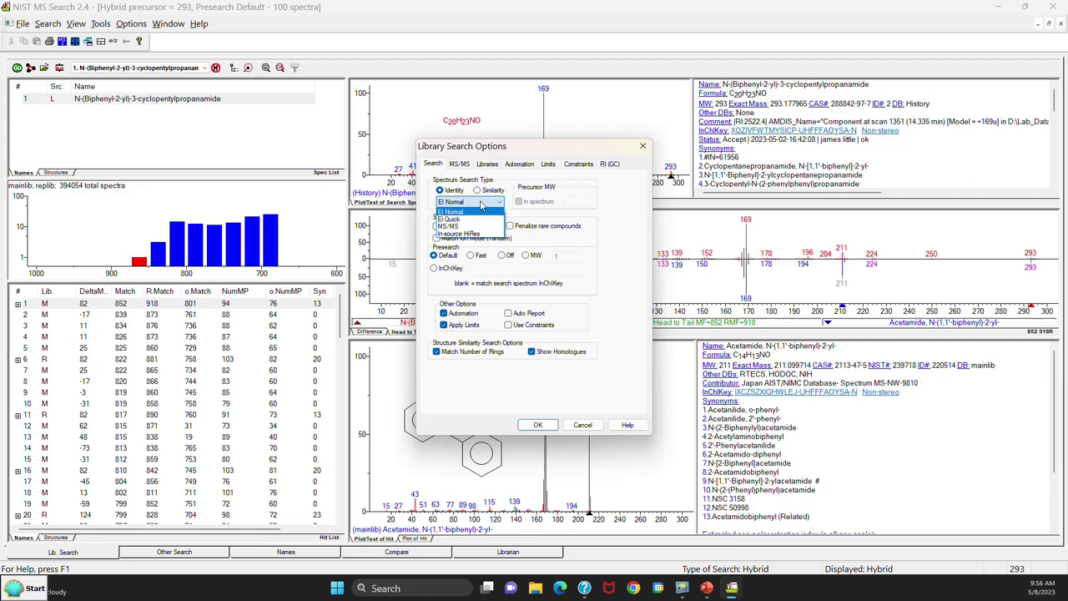
{"action": "left_click", "coordinate": [480, 204]}
{"action": "left_click", "coordinate": [477, 190]}
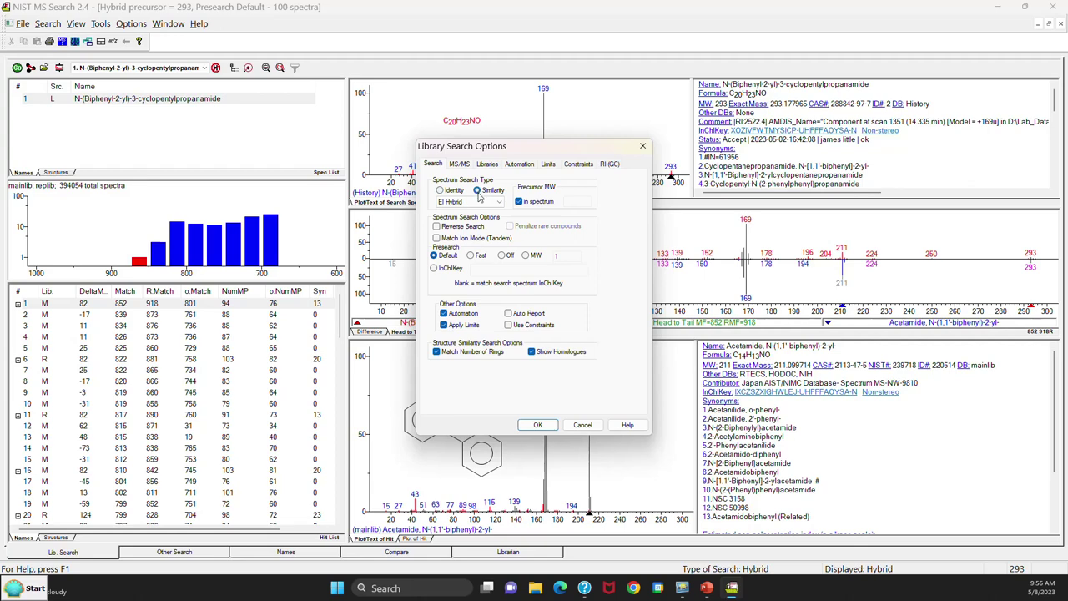
{"action": "left_click", "coordinate": [479, 205]}
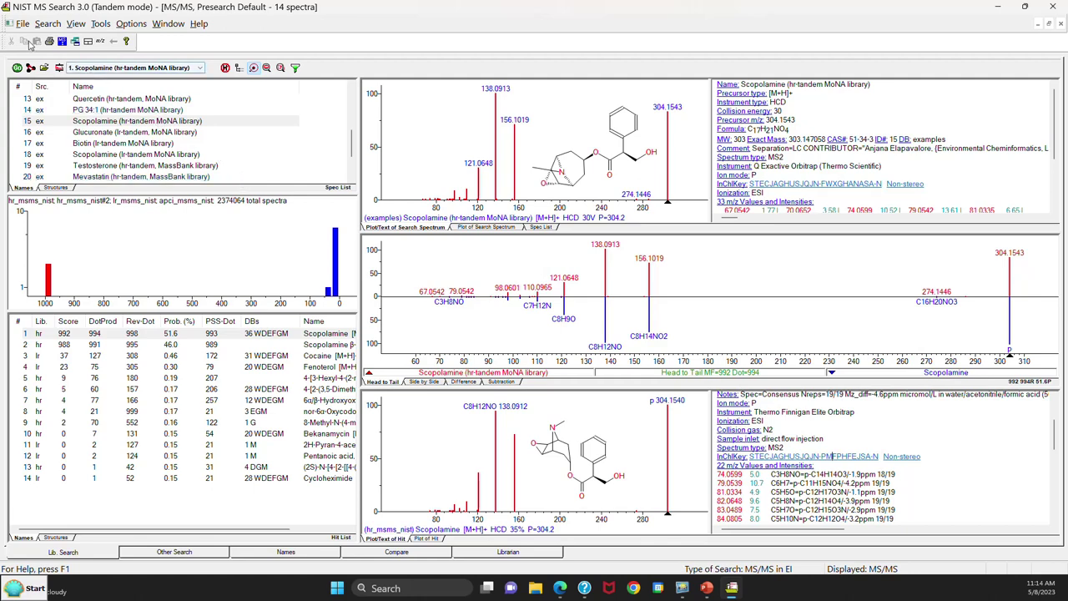
Step: Choose Tandem under File > Select Spectrum Type and confirm it
{"action": "left_click", "coordinate": [24, 26]}
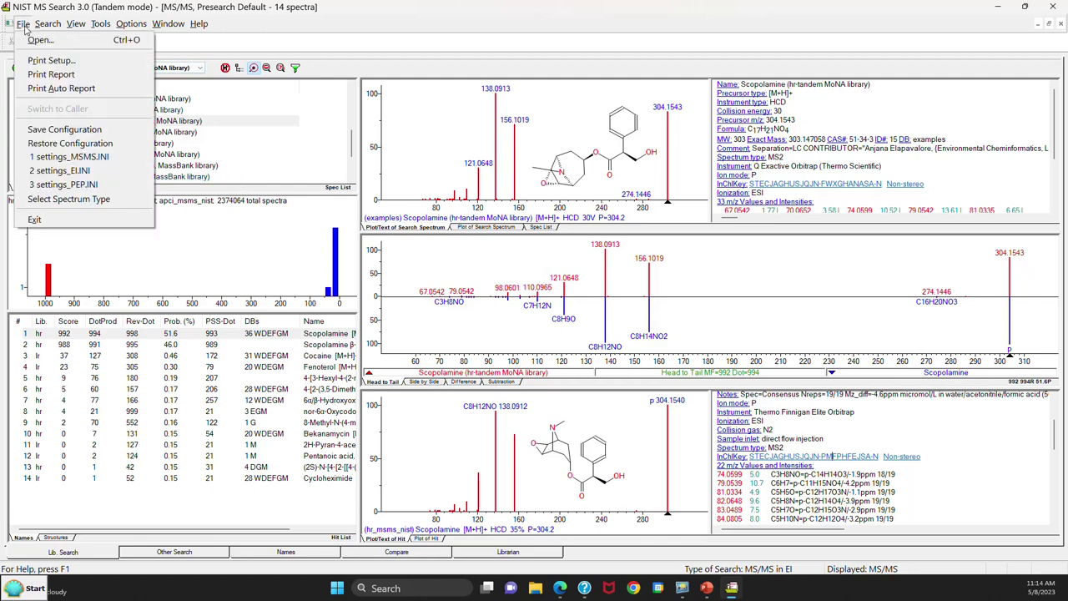
{"action": "left_click", "coordinate": [30, 201]}
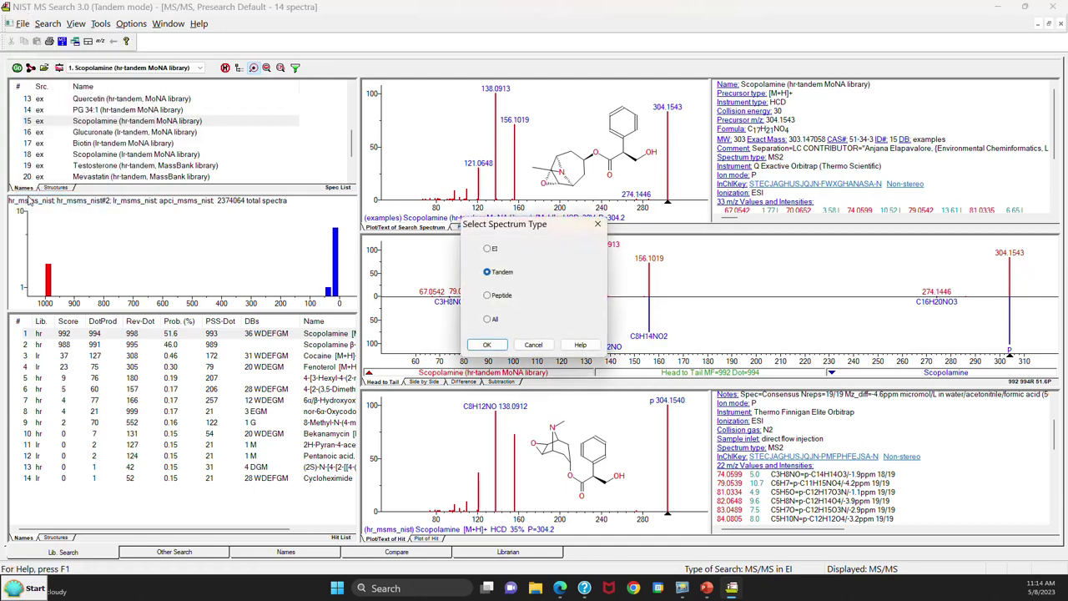
{"action": "left_click", "coordinate": [491, 344]}
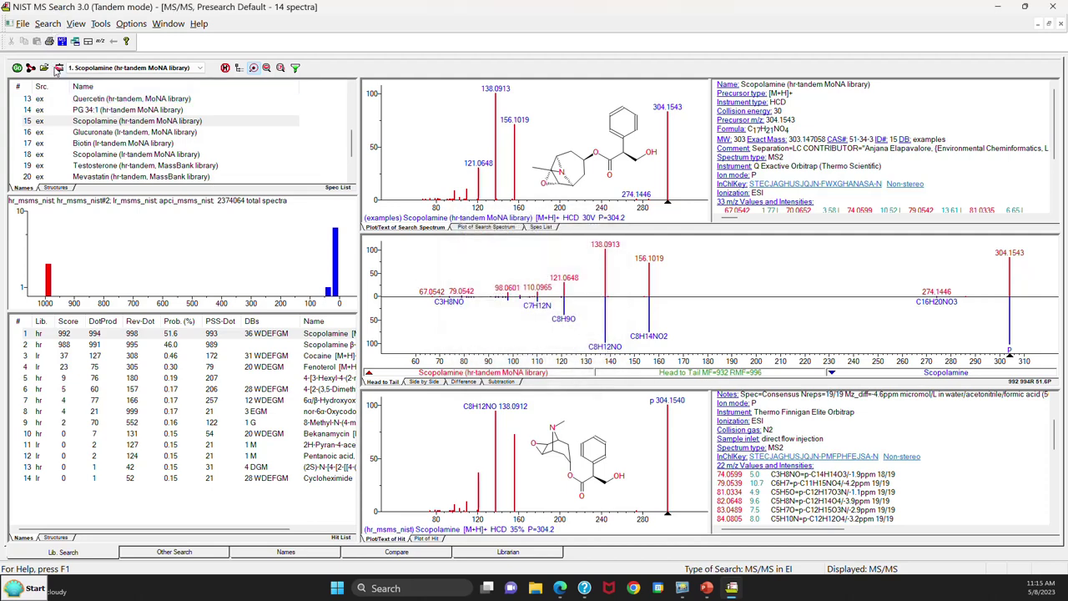
Step: Compare Identity and Similarity spectrum types, keep MS/MS, and review the available search methods
{"action": "left_click", "coordinate": [58, 69]}
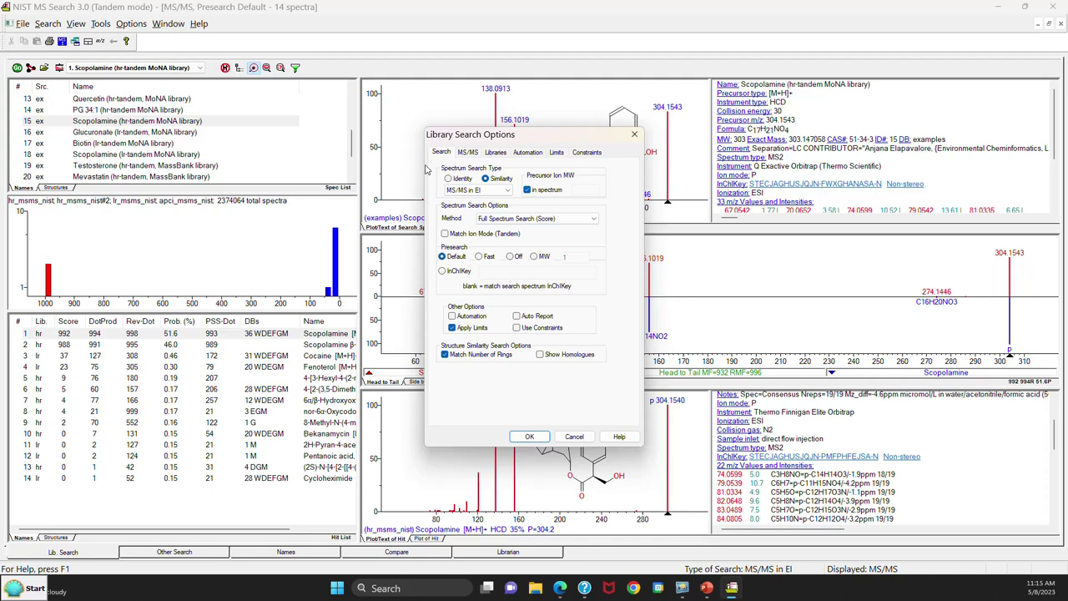
{"action": "left_click", "coordinate": [448, 180]}
{"action": "left_click", "coordinate": [448, 181]}
{"action": "left_click", "coordinate": [448, 179]}
{"action": "left_click", "coordinate": [504, 190]}
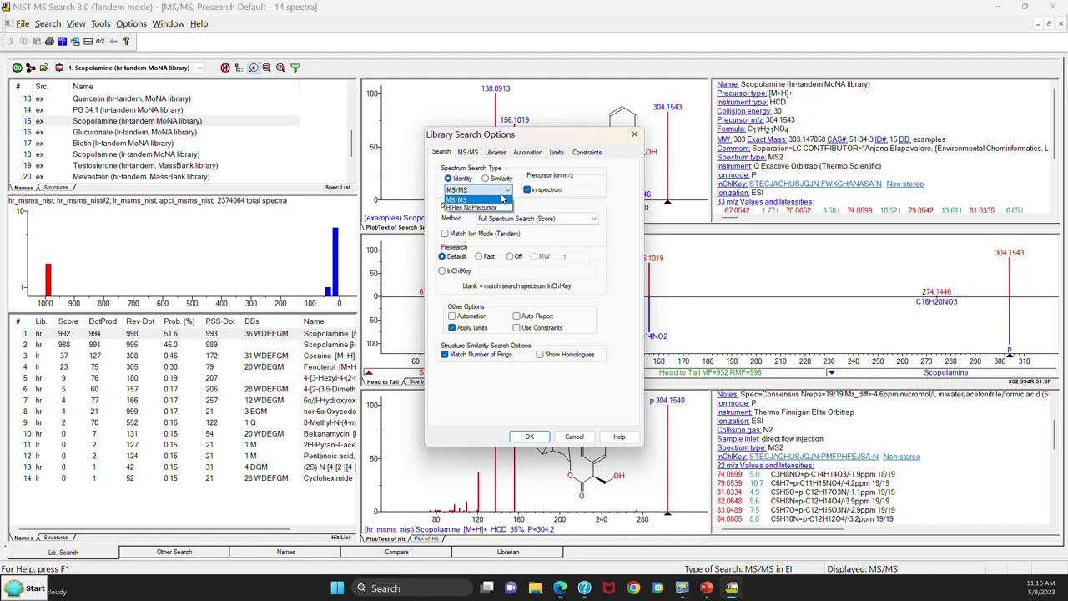
{"action": "left_click", "coordinate": [486, 181]}
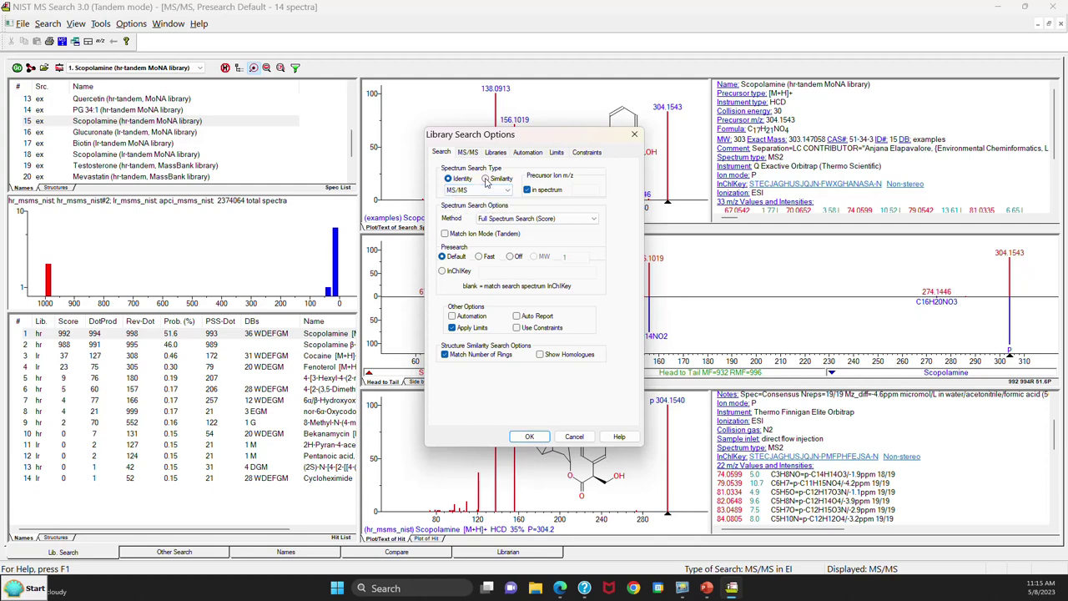
{"action": "left_click", "coordinate": [486, 181]}
{"action": "left_click", "coordinate": [488, 189]}
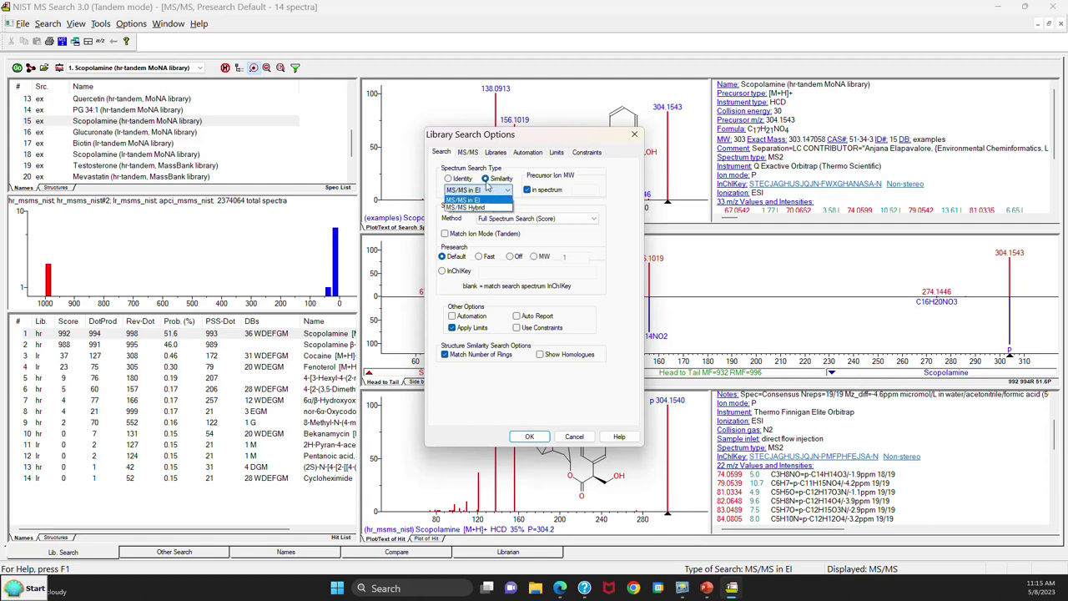
{"action": "left_click", "coordinate": [488, 188]}
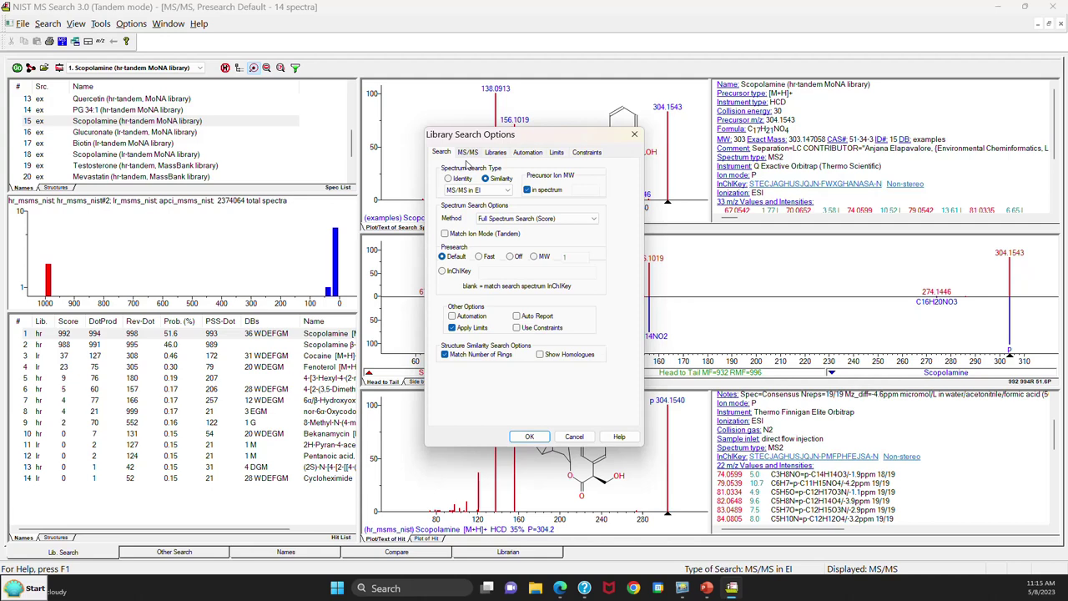
{"action": "left_click", "coordinate": [590, 220]}
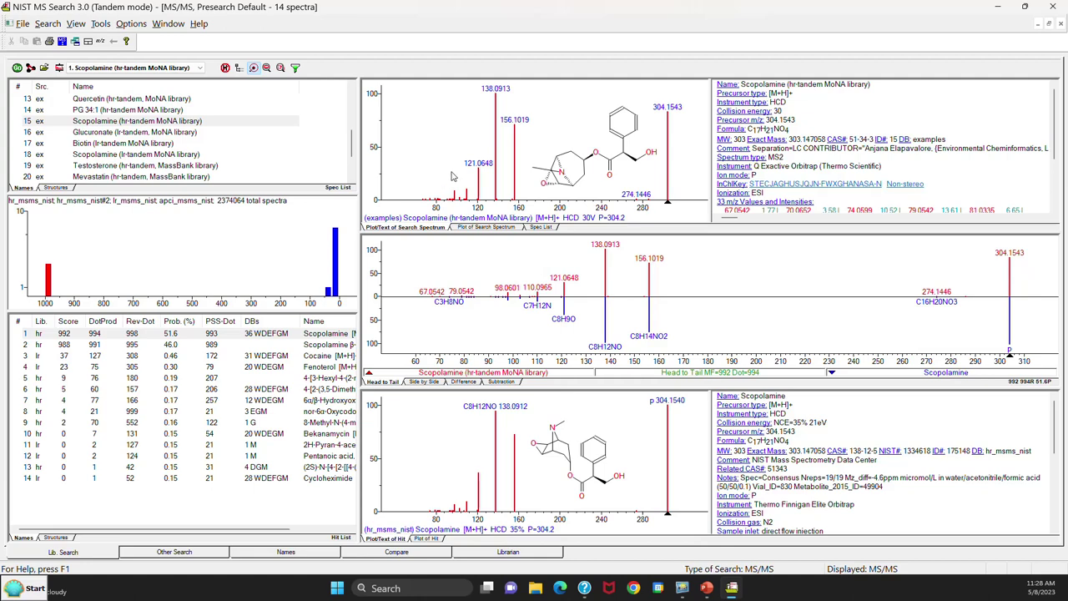
Step: With Scopolamine selected, load settings_MSMS.INI from the File menu and decline saving the current configuration
{"action": "mouse_move", "coordinate": [455, 194]}
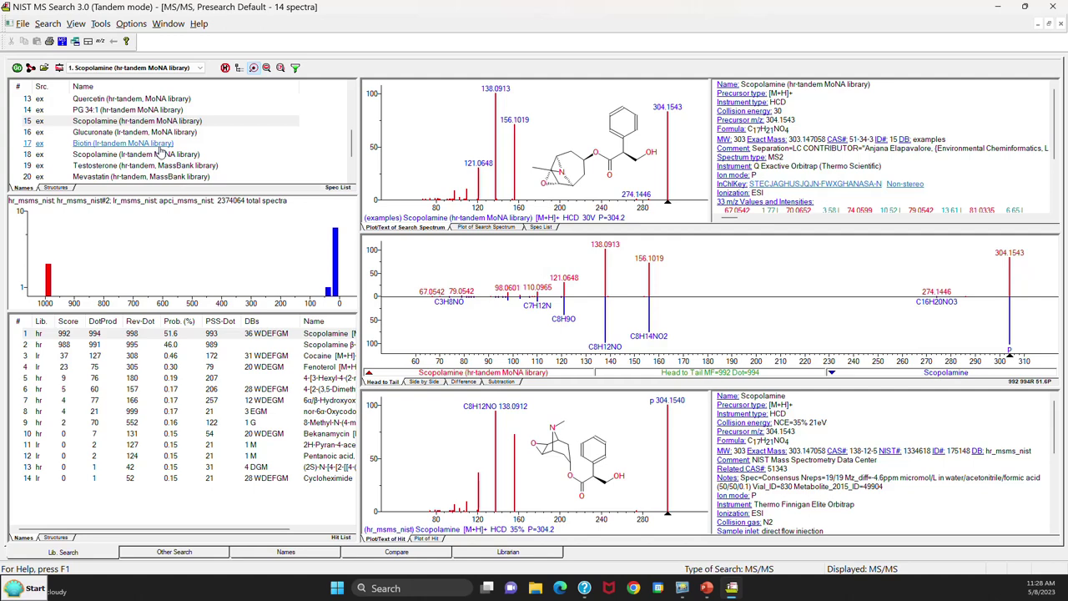
{"action": "left_click", "coordinate": [67, 122]}
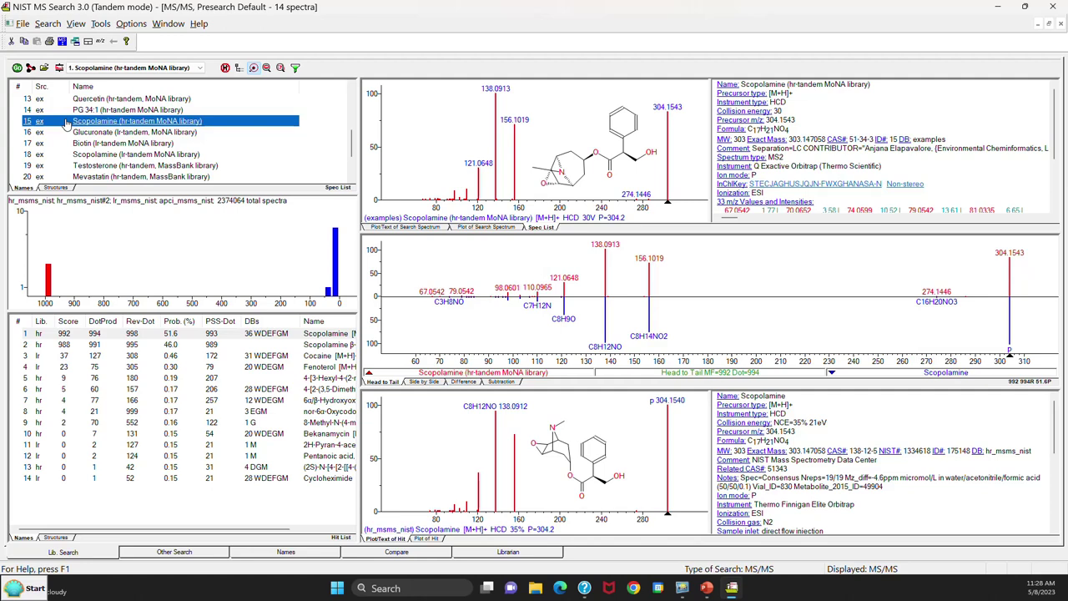
{"action": "left_click", "coordinate": [24, 24]}
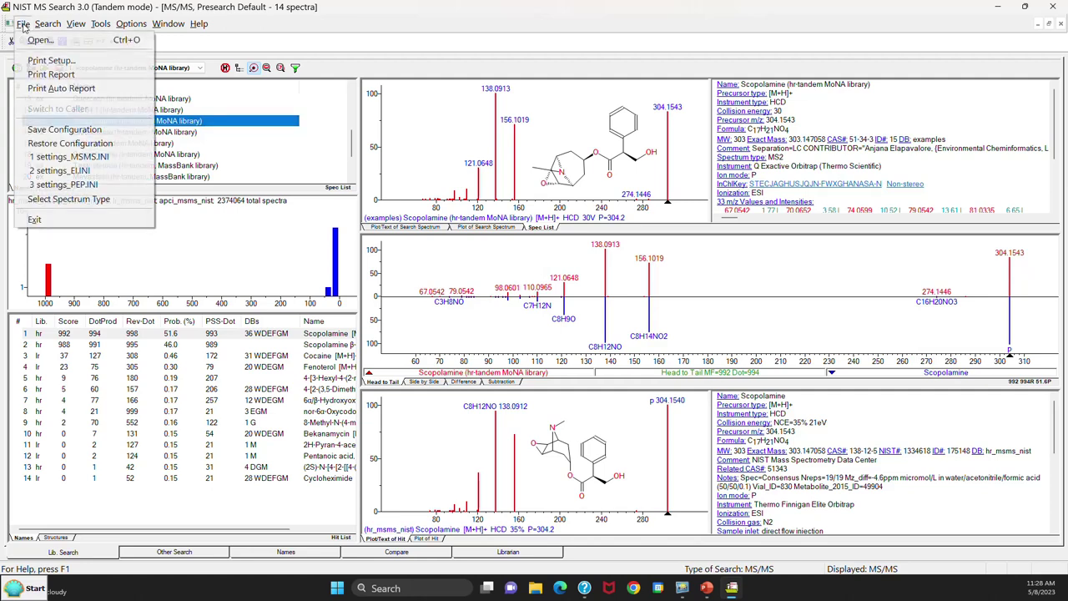
{"action": "left_click", "coordinate": [52, 157]}
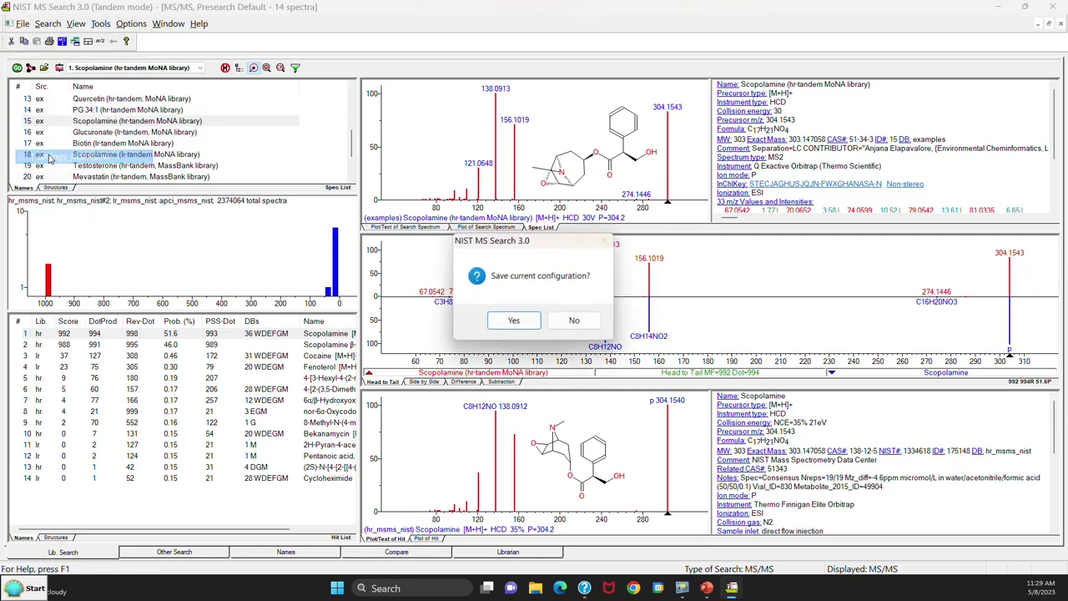
{"action": "left_click", "coordinate": [581, 325]}
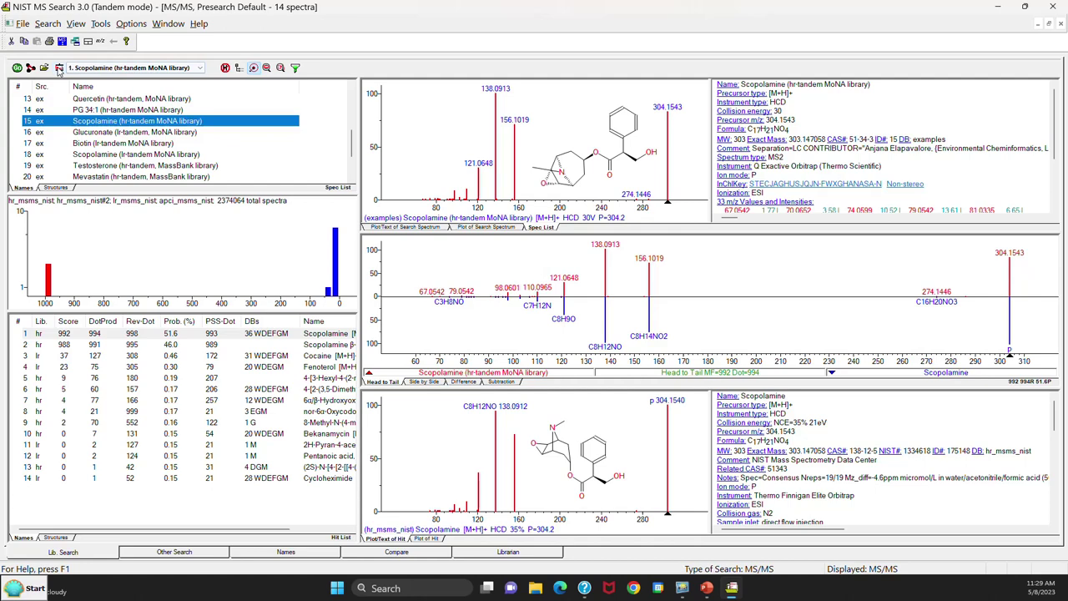
{"action": "left_click", "coordinate": [59, 70]}
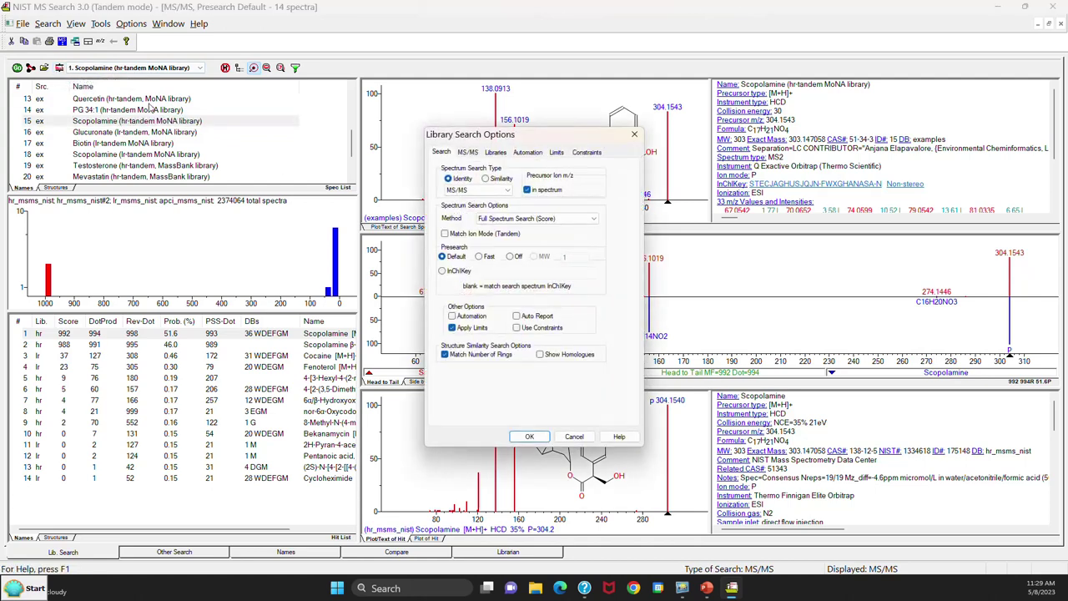
{"action": "left_click", "coordinate": [459, 180]}
{"action": "left_click", "coordinate": [447, 257]}
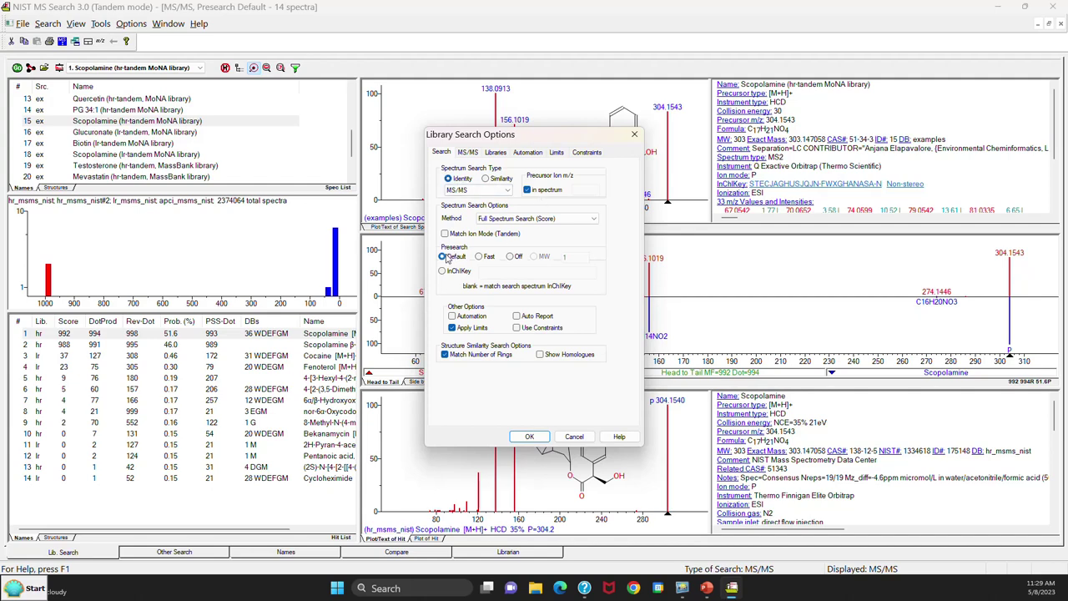
{"action": "left_click", "coordinate": [496, 152]}
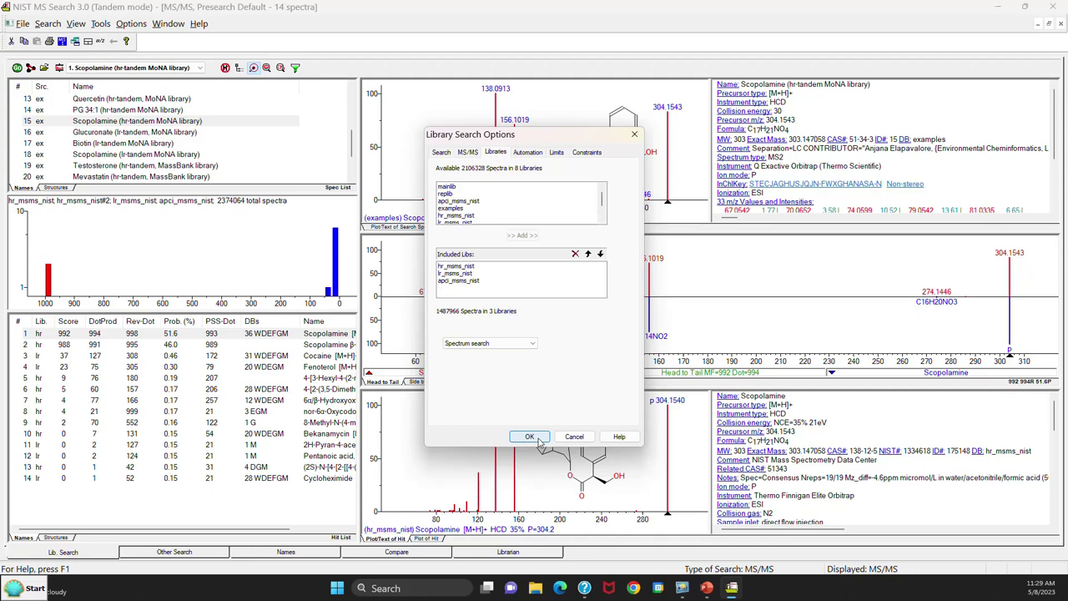
{"action": "left_click", "coordinate": [529, 437]}
{"action": "left_click", "coordinate": [63, 121]}
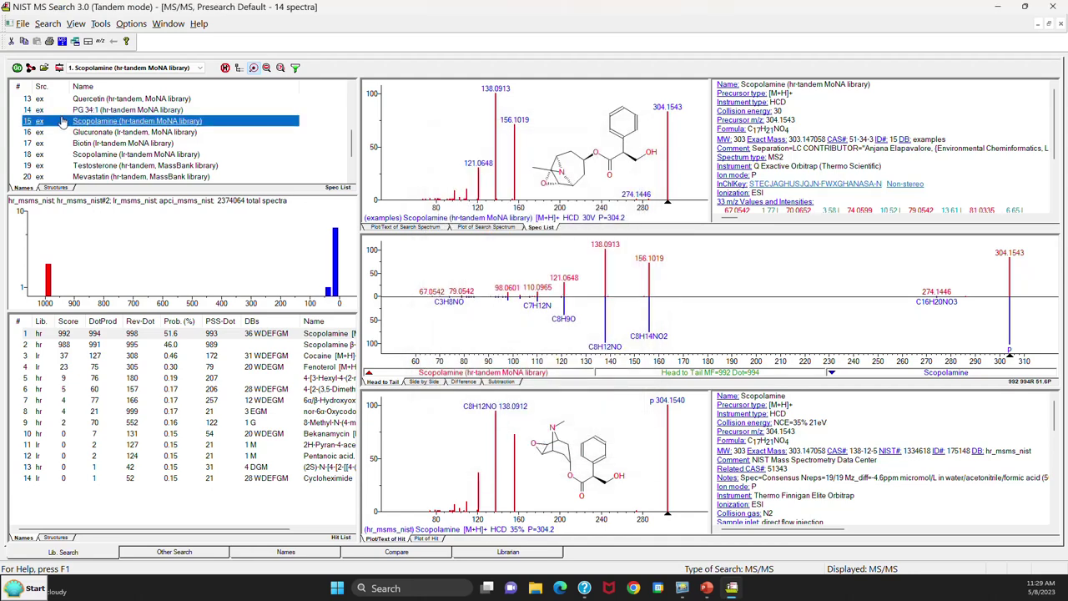
Step: Search the library for Scopolamine and compare the top hit with the second hit, Scopolamine β-D-glucuronide
{"action": "left_click", "coordinate": [16, 67]}
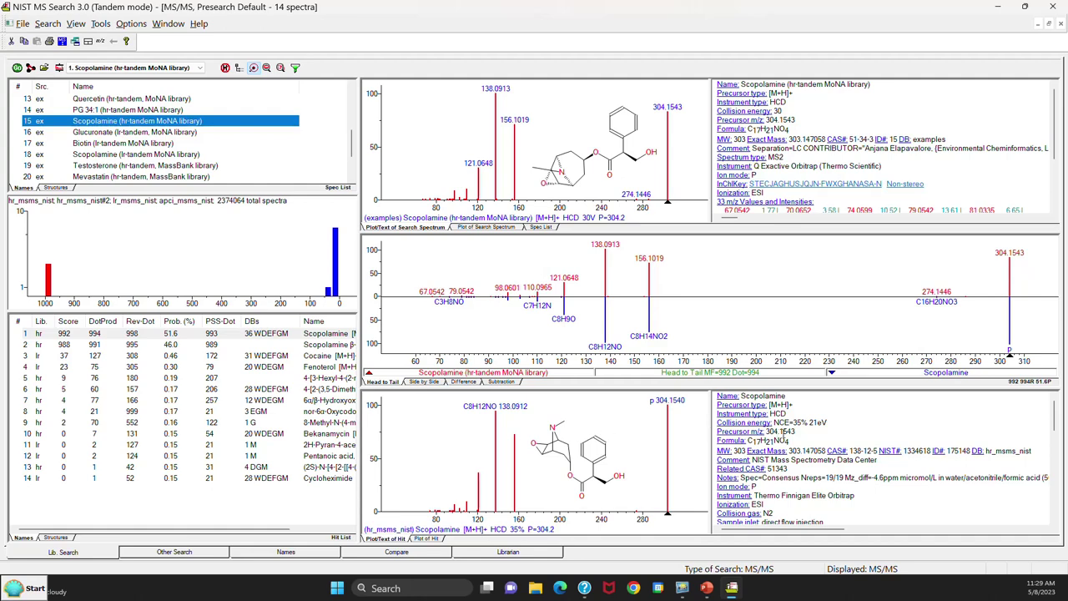
{"action": "left_click", "coordinate": [97, 333]}
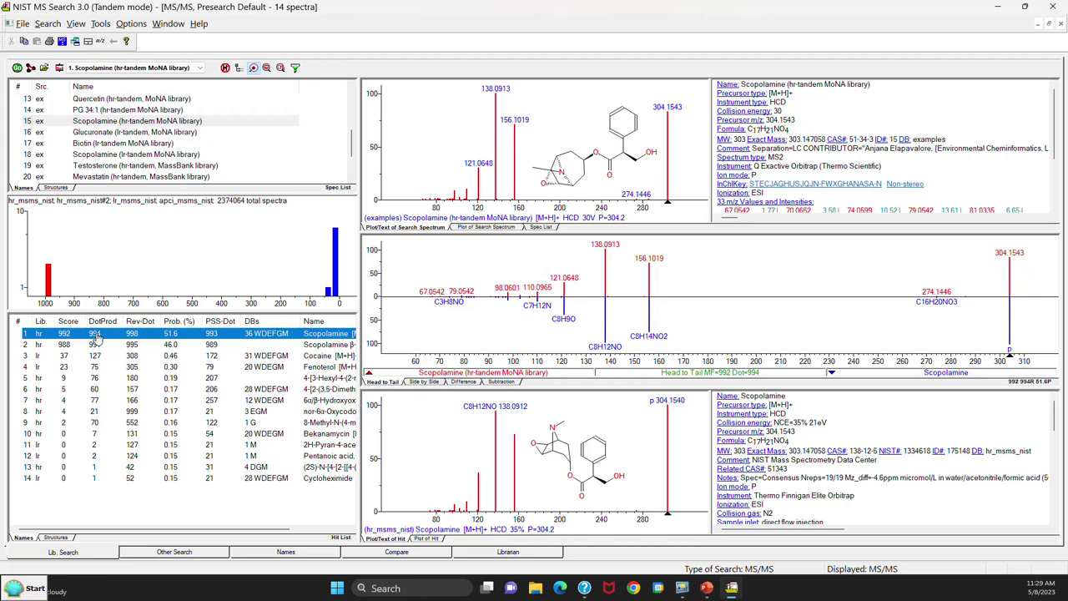
{"action": "left_click", "coordinate": [85, 344]}
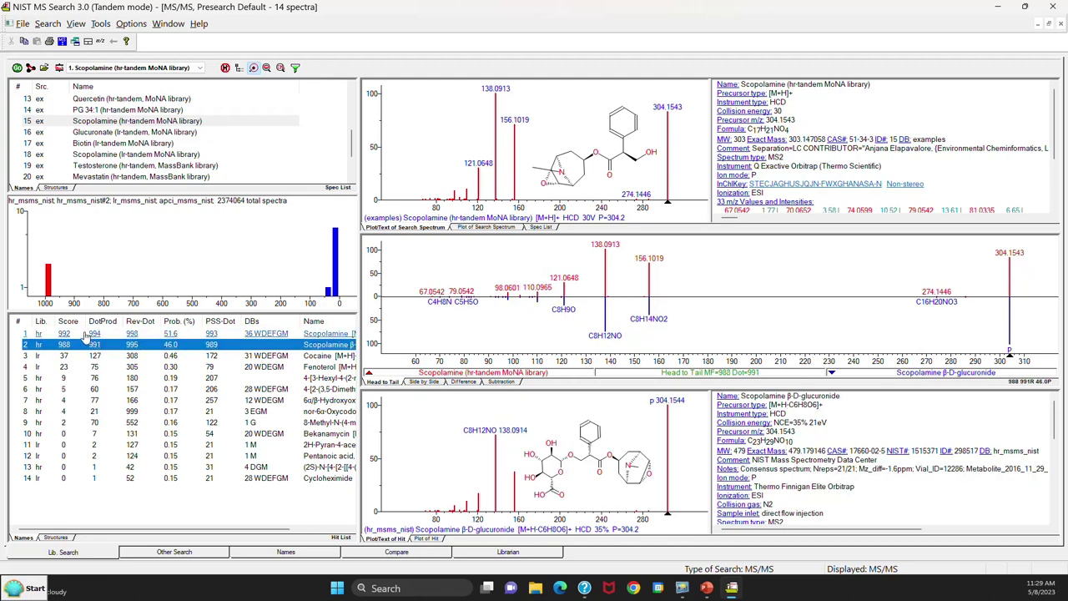
{"action": "left_click", "coordinate": [86, 334]}
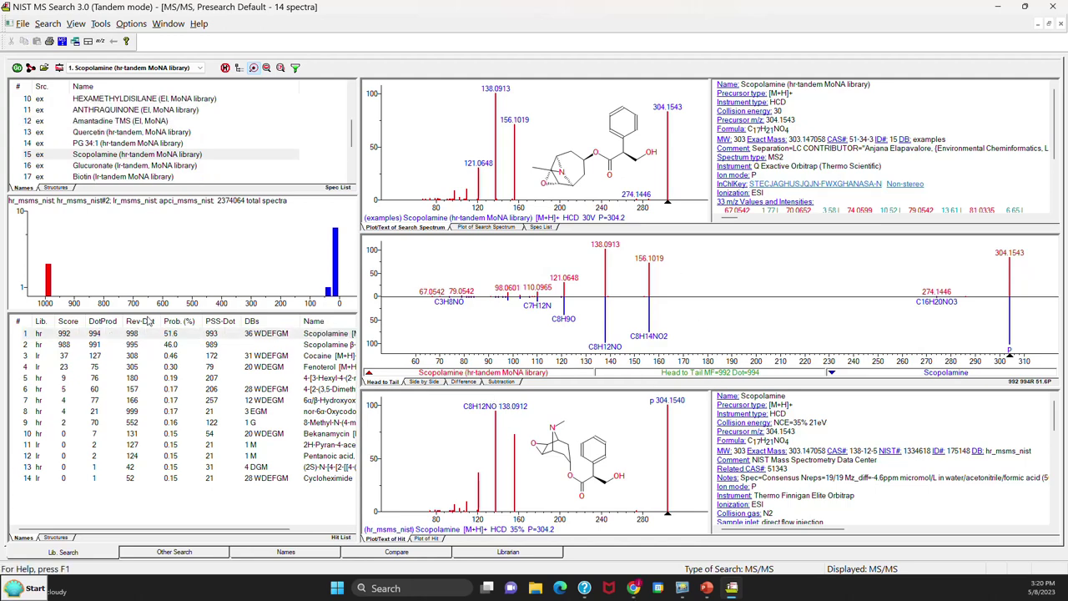
{"action": "left_click", "coordinate": [97, 333]}
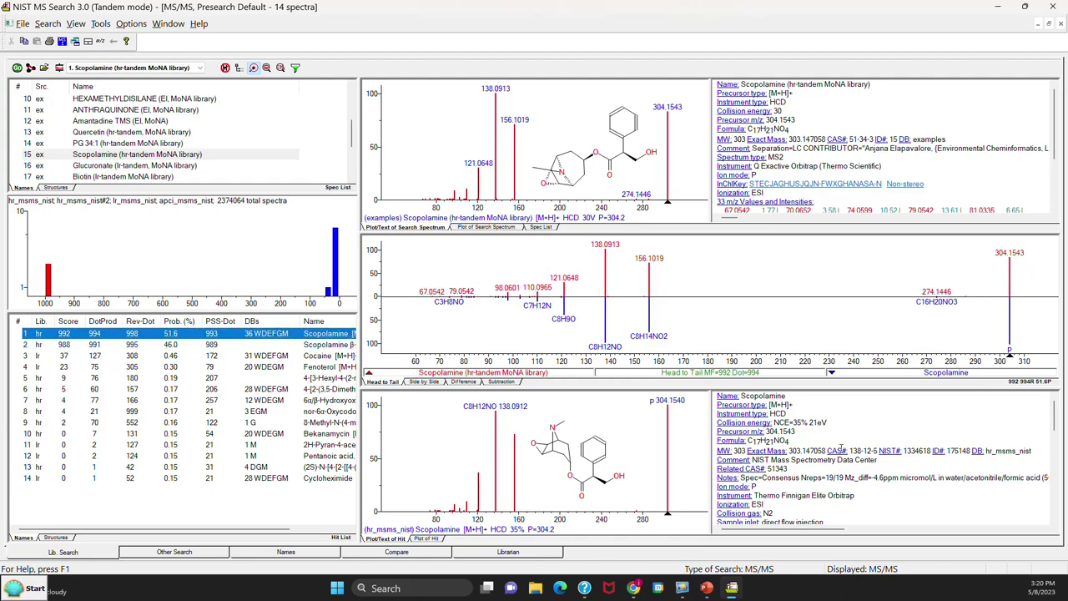
{"action": "scroll", "coordinate": [841, 447], "scroll_direction": "down", "scroll_amount": 4}
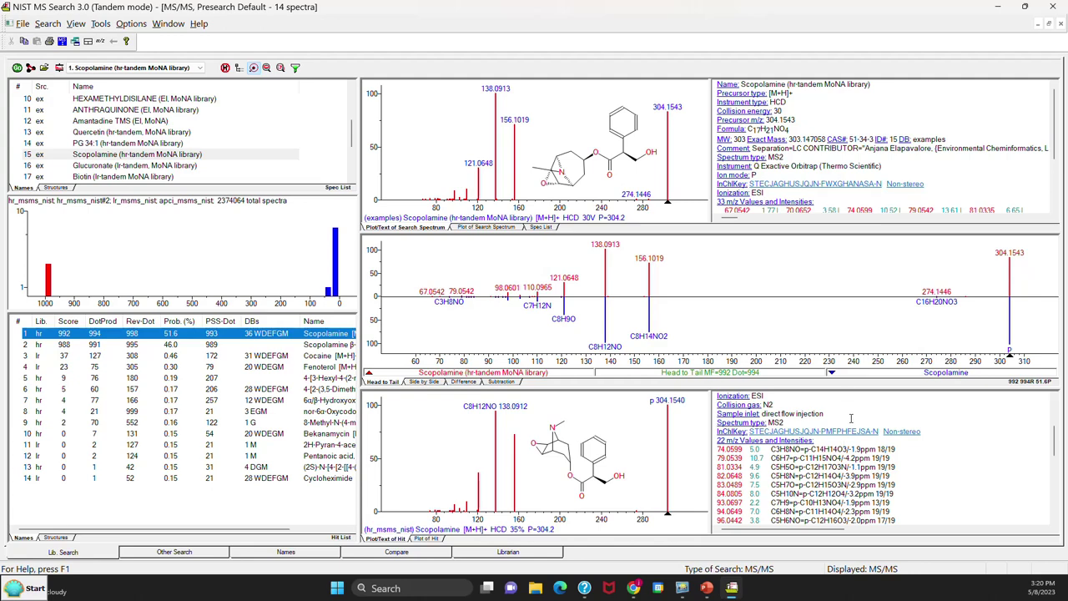
{"action": "right_click", "coordinate": [836, 412]}
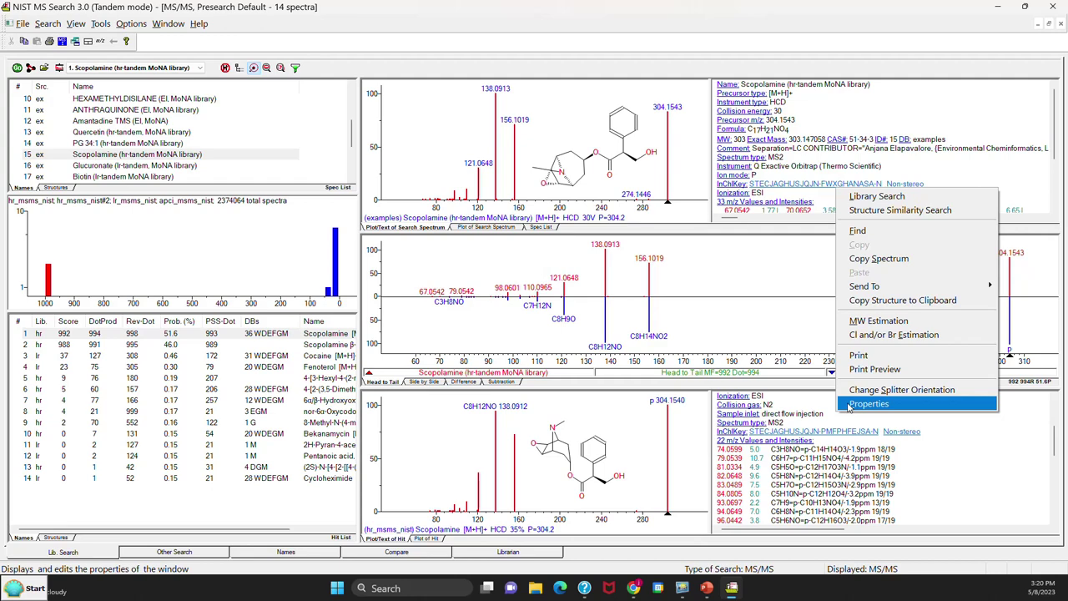
Step: In the display properties, uncheck m/z Intensity List and check Wrap text
{"action": "left_click", "coordinate": [867, 404]}
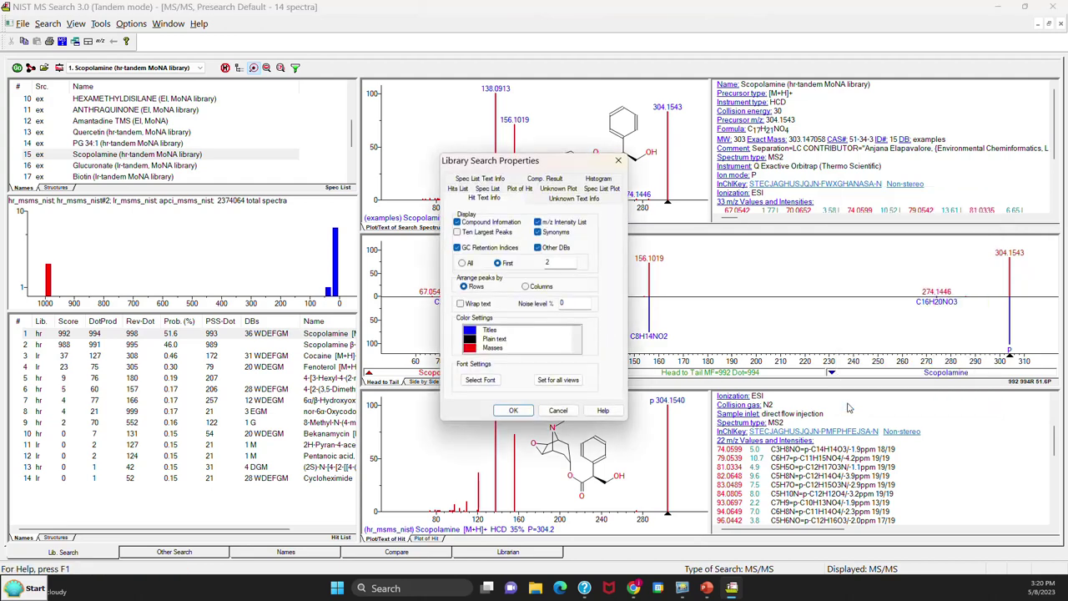
{"action": "left_click", "coordinate": [538, 222]}
{"action": "left_click", "coordinate": [461, 304]}
{"action": "left_click", "coordinate": [513, 410]}
{"action": "left_click", "coordinate": [514, 411]}
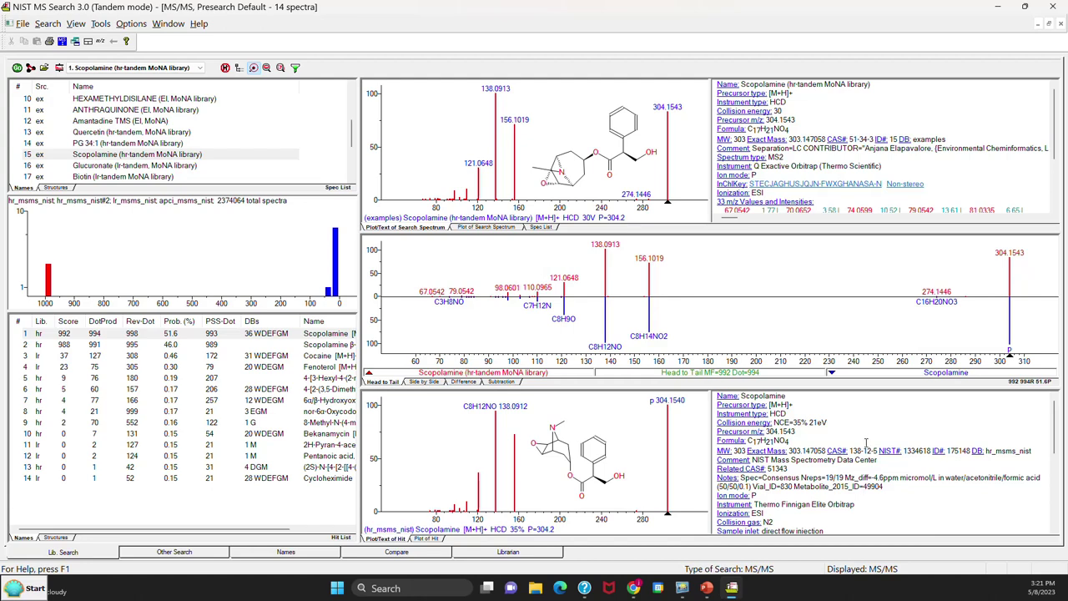
Step: Send the Scopolamine hit's InChIKey to Google from the details panel link
{"action": "scroll", "coordinate": [866, 443], "scroll_direction": "down", "scroll_amount": 2}
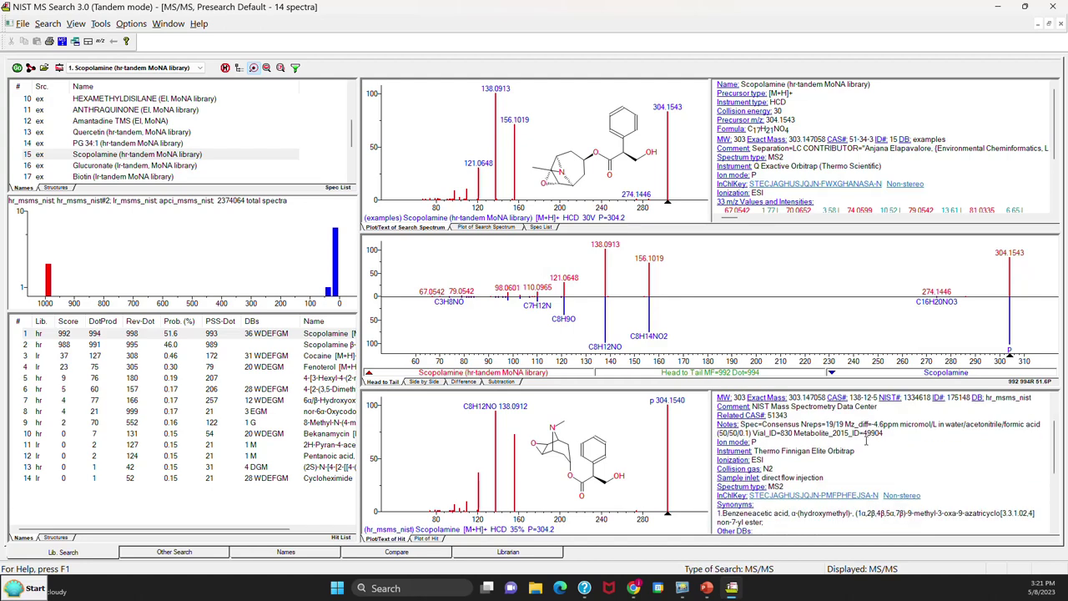
{"action": "scroll", "coordinate": [866, 443], "scroll_direction": "down", "scroll_amount": 1}
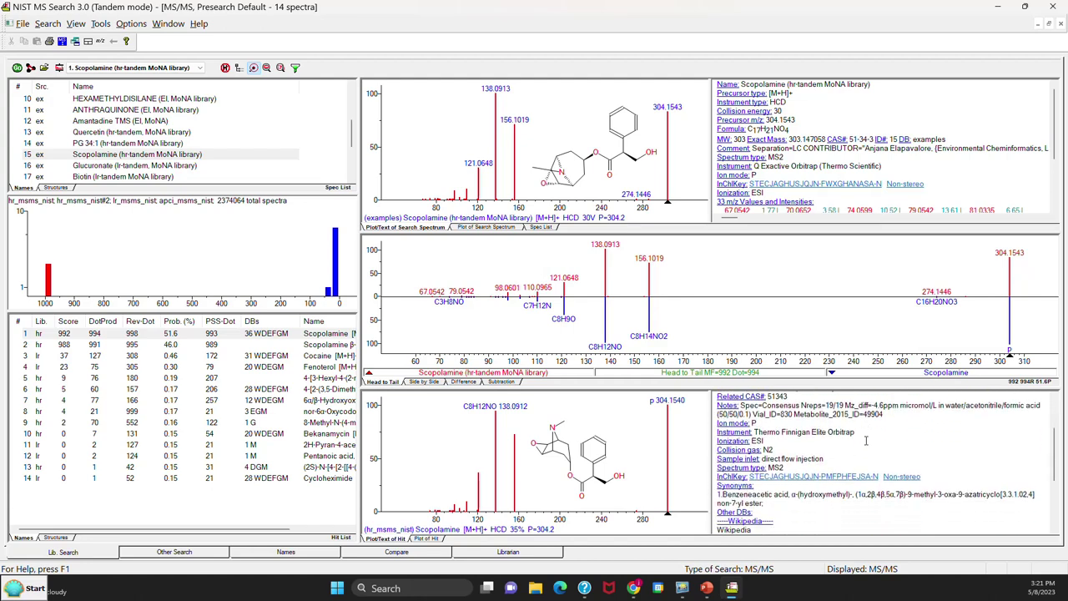
{"action": "scroll", "coordinate": [866, 441], "scroll_direction": "down", "scroll_amount": 1}
{"action": "left_click", "coordinate": [838, 469]}
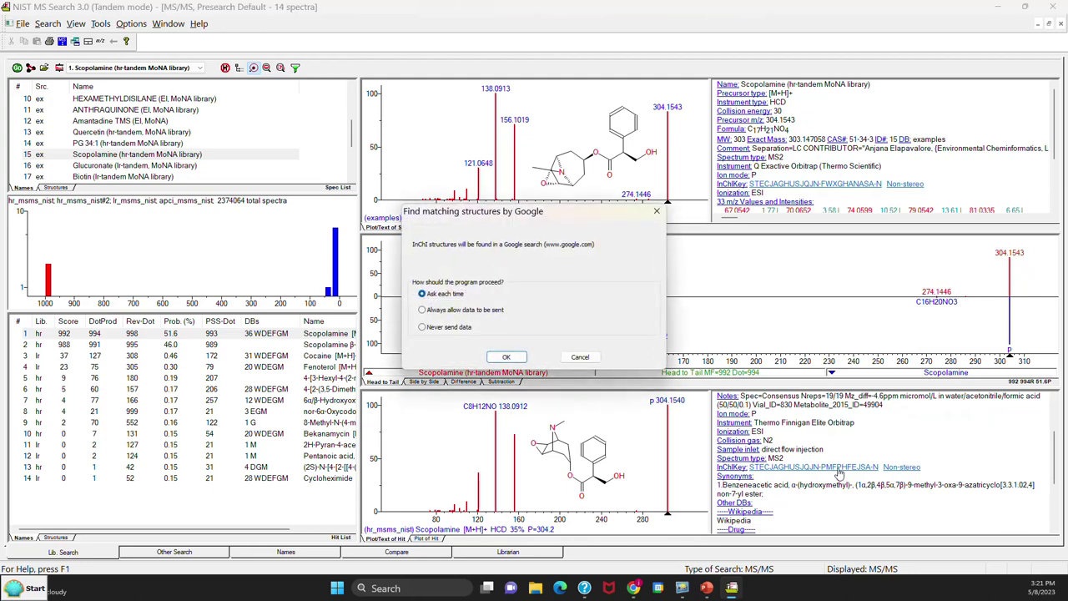
{"action": "left_click", "coordinate": [506, 357]}
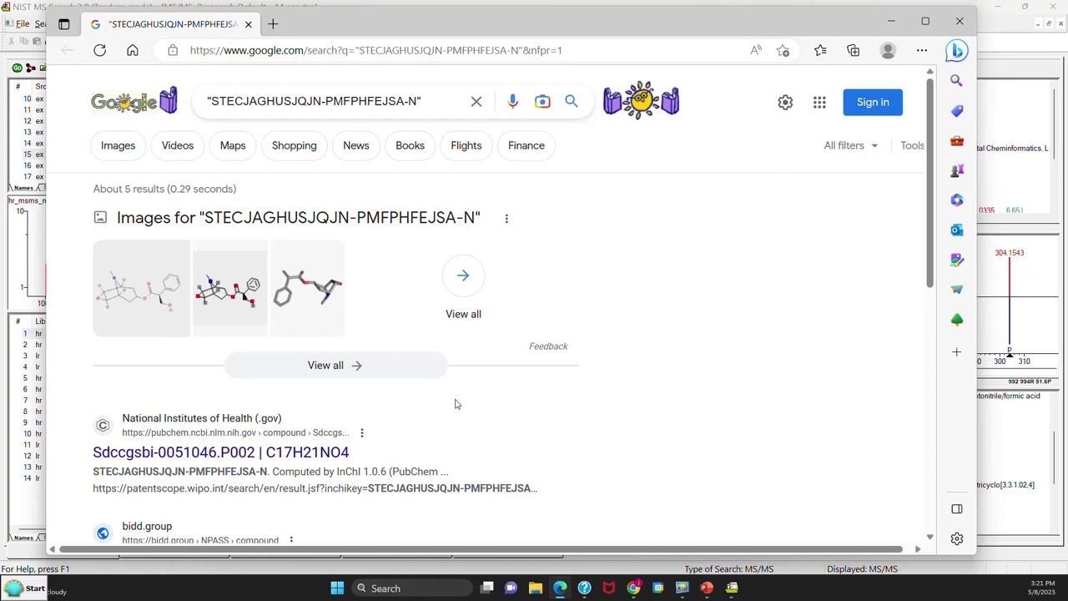
Step: Browse the Google results and preview the first PubChem C17H21NO4 structure image
{"action": "scroll", "coordinate": [456, 404], "scroll_direction": "down", "scroll_amount": 1}
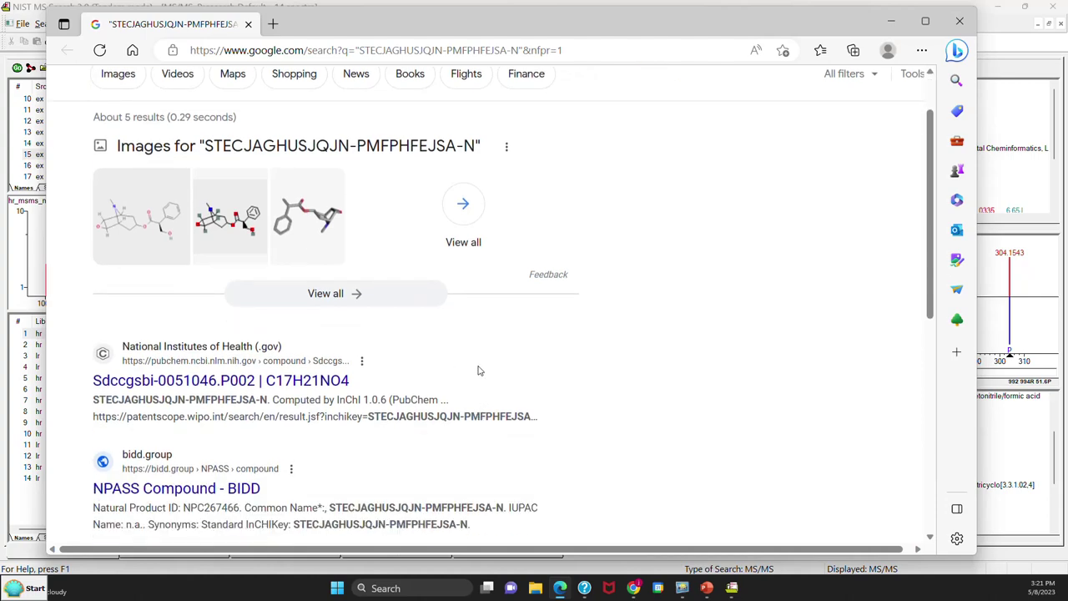
{"action": "scroll", "coordinate": [478, 378], "scroll_direction": "down", "scroll_amount": 4}
{"action": "scroll", "coordinate": [480, 365], "scroll_direction": "up", "scroll_amount": 2}
{"action": "scroll", "coordinate": [479, 365], "scroll_direction": "up", "scroll_amount": 3}
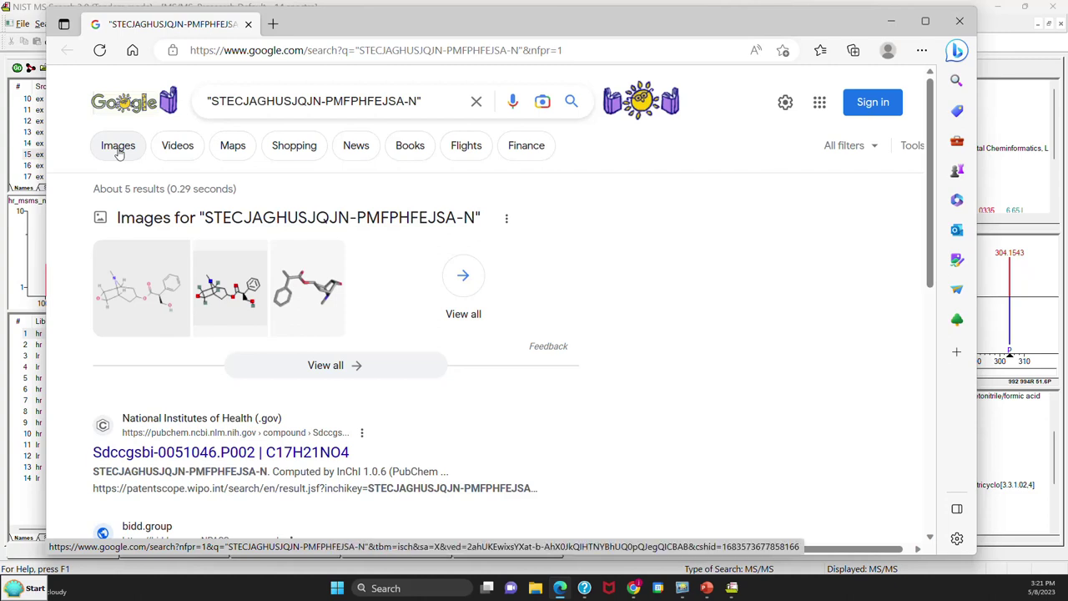
{"action": "left_click", "coordinate": [118, 147]}
{"action": "left_click", "coordinate": [127, 221]}
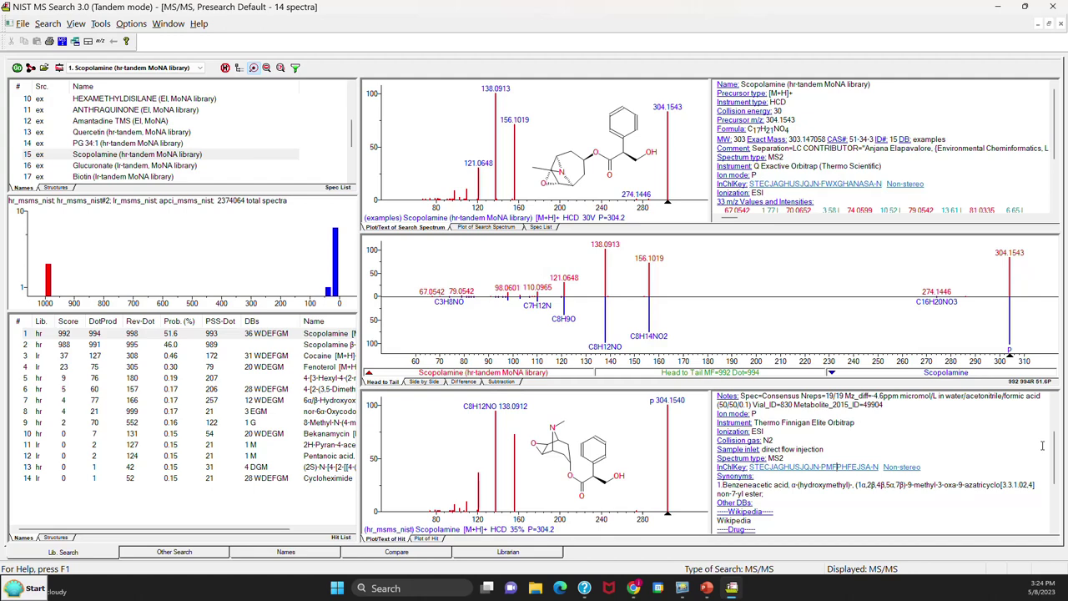
Step: Scroll the hit details down to the Drug, Environmental, Food and Metabolite database listings
{"action": "left_click_drag", "start_coordinate": [1051, 449], "coordinate": [1046, 486]}
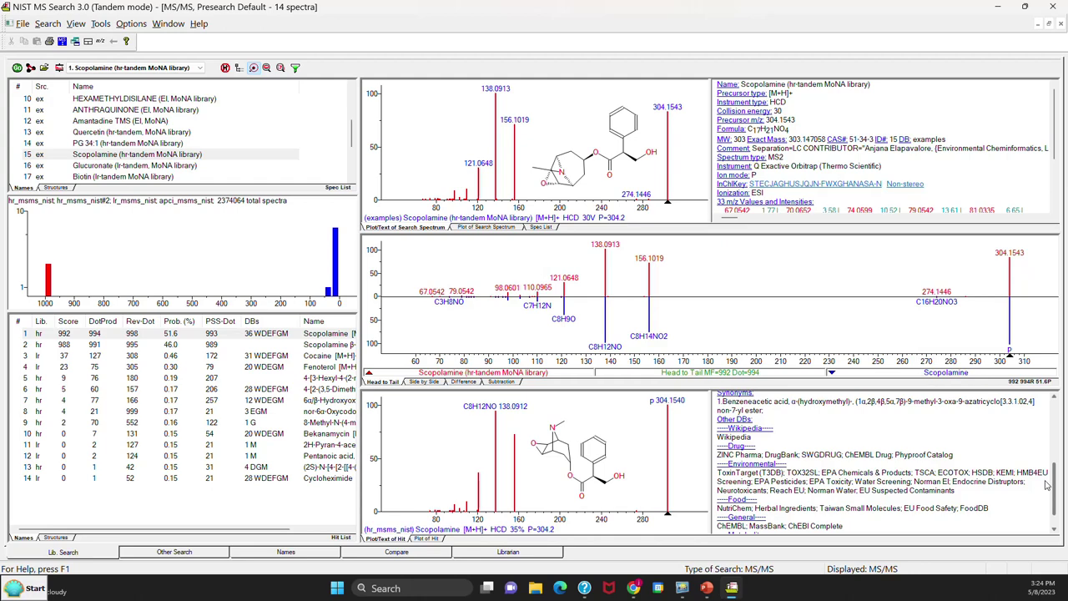
{"action": "left_click_drag", "start_coordinate": [1046, 485], "coordinate": [1046, 491]}
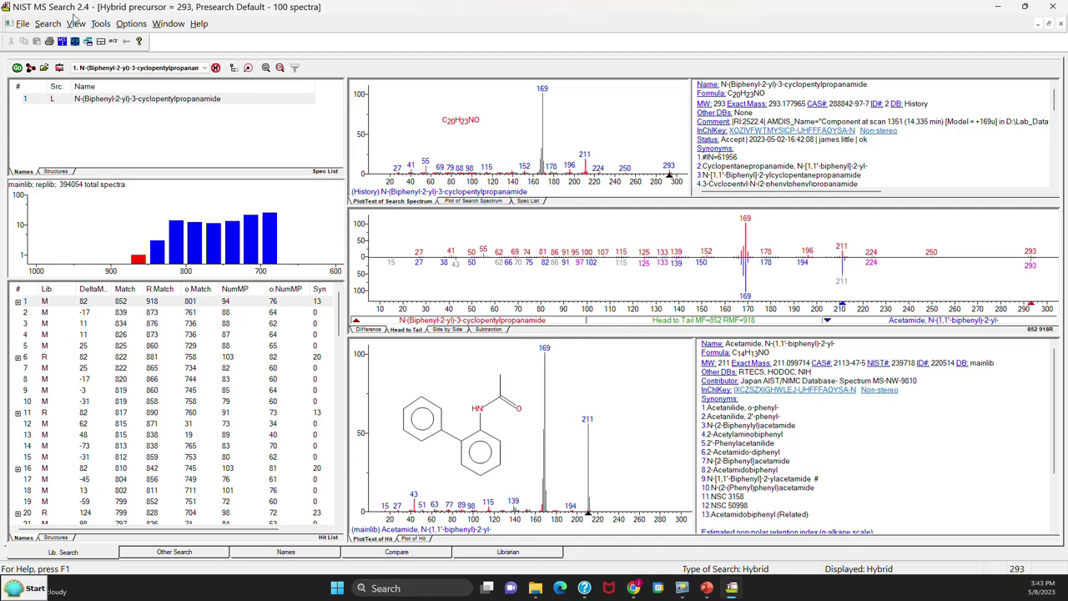
Step: Search the hr_msms_nist name list for '4HYDROXYBENZOICAC' on the Names tab
{"action": "left_click", "coordinate": [244, 554]}
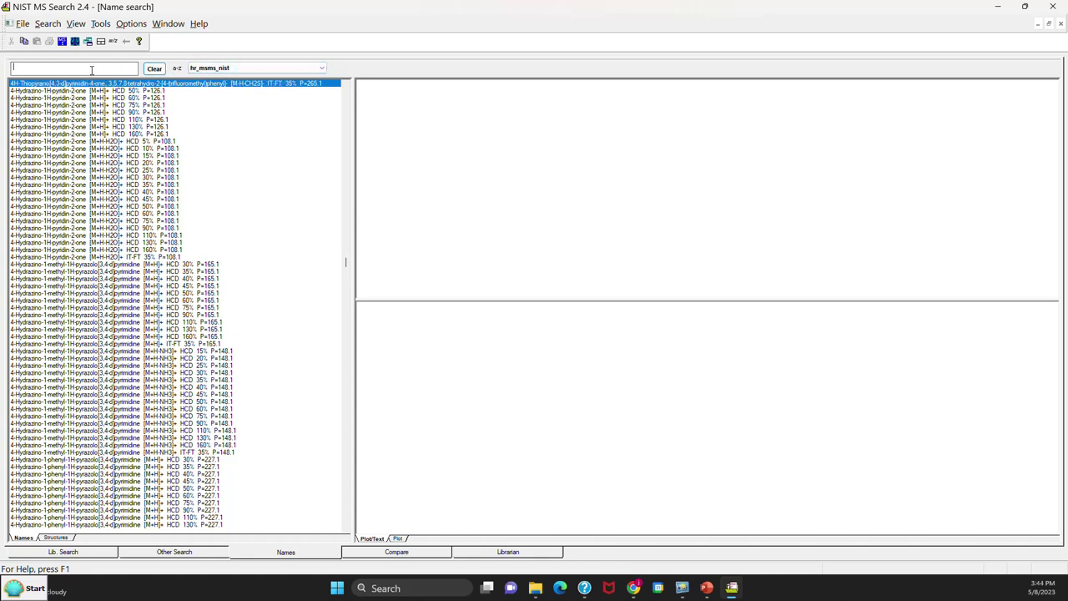
{"action": "type", "text": "4HYDROXY"}
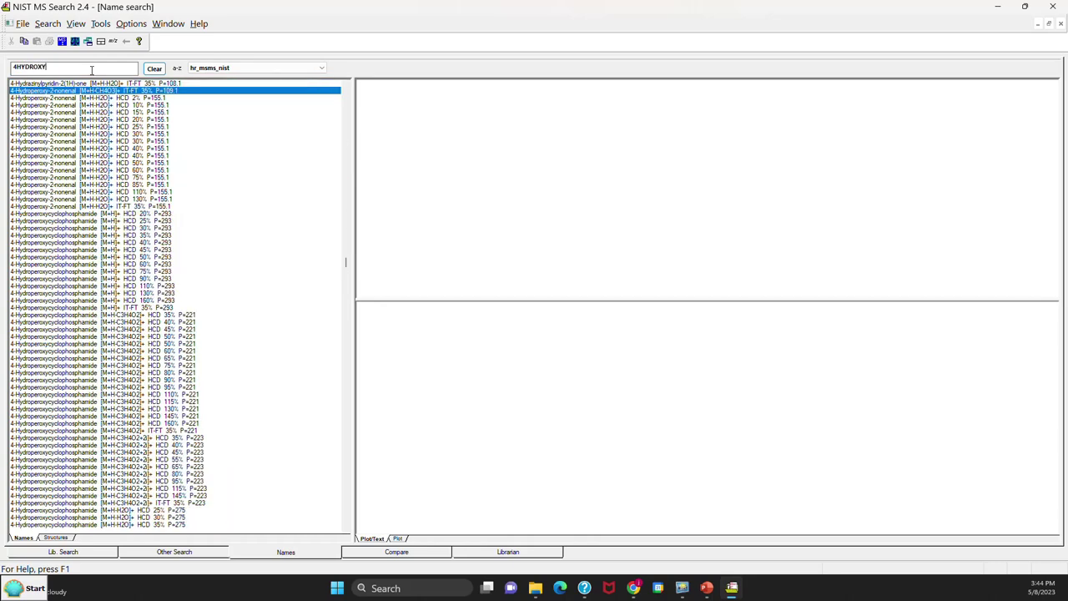
{"action": "type", "text": "BENZOIC"}
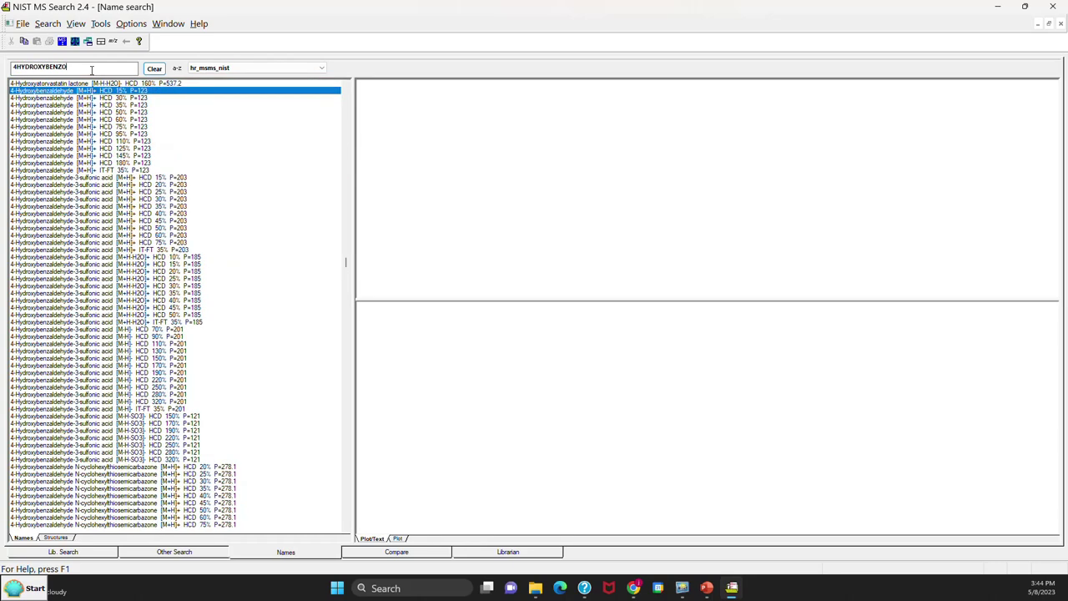
{"action": "type", "text": "AC"}
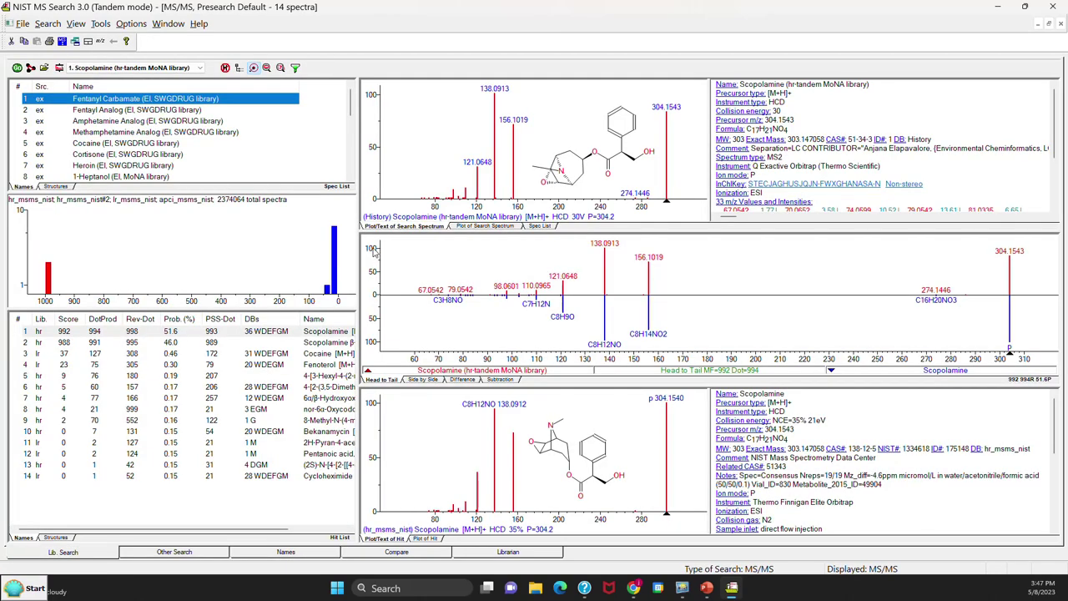
Step: Clear the name search and enter 4HYDROXYBENZOICACIDPROPYLESTER to list matching 4-hydroxy compounds
{"action": "left_click", "coordinate": [265, 556]}
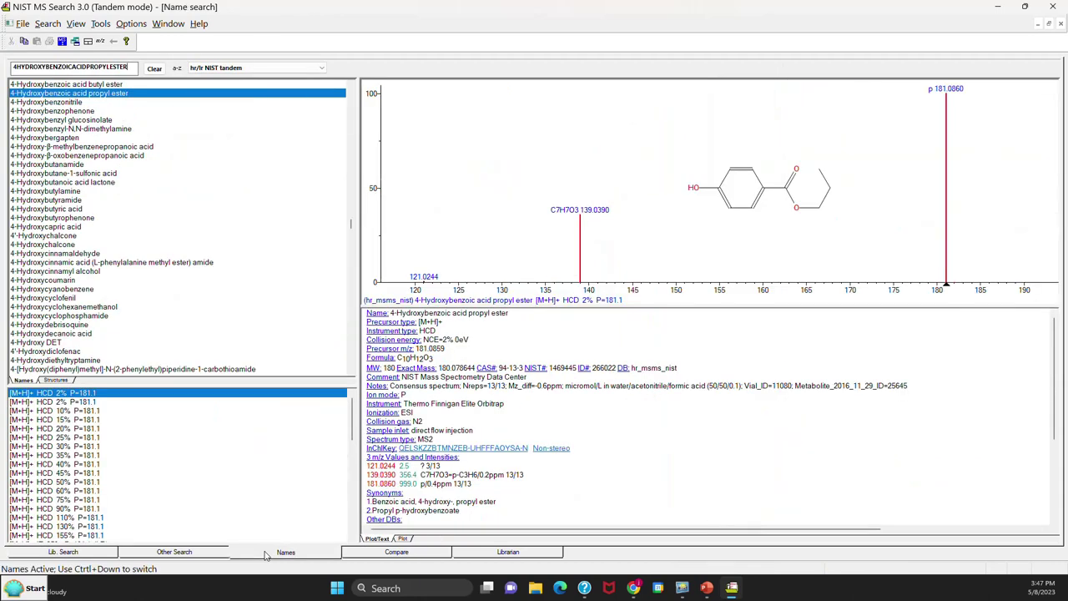
{"action": "left_click", "coordinate": [154, 68]}
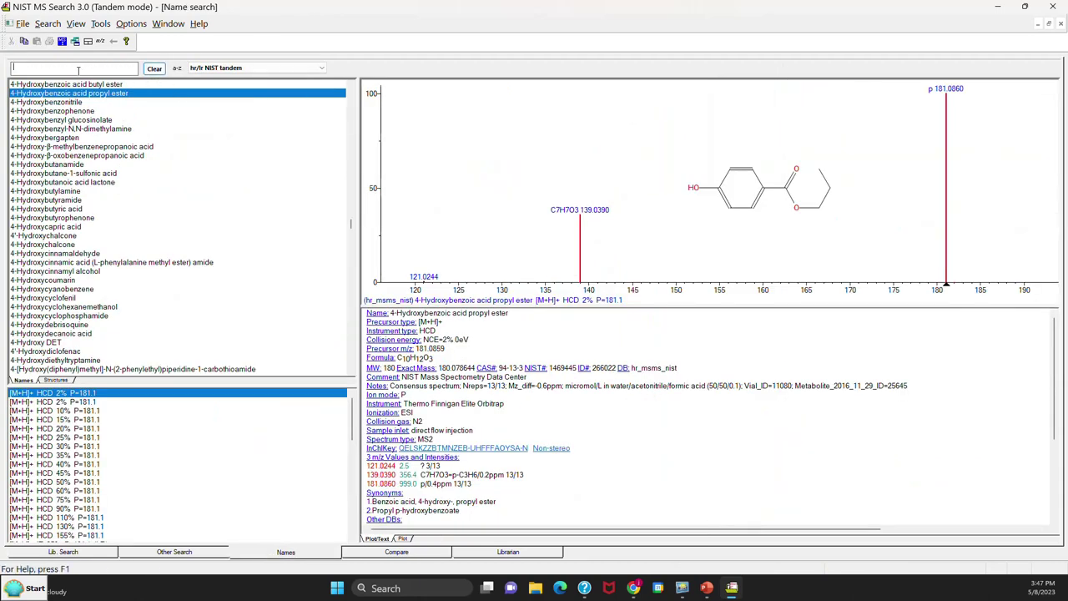
{"action": "type", "text": "4HYDROXY"}
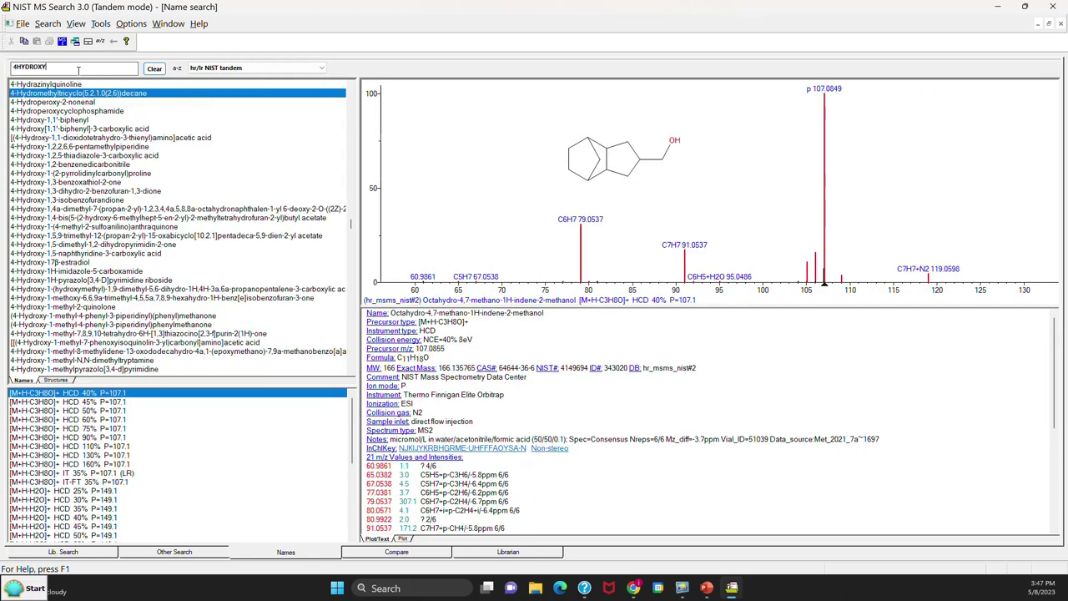
{"action": "type", "text": "BENZOIC"}
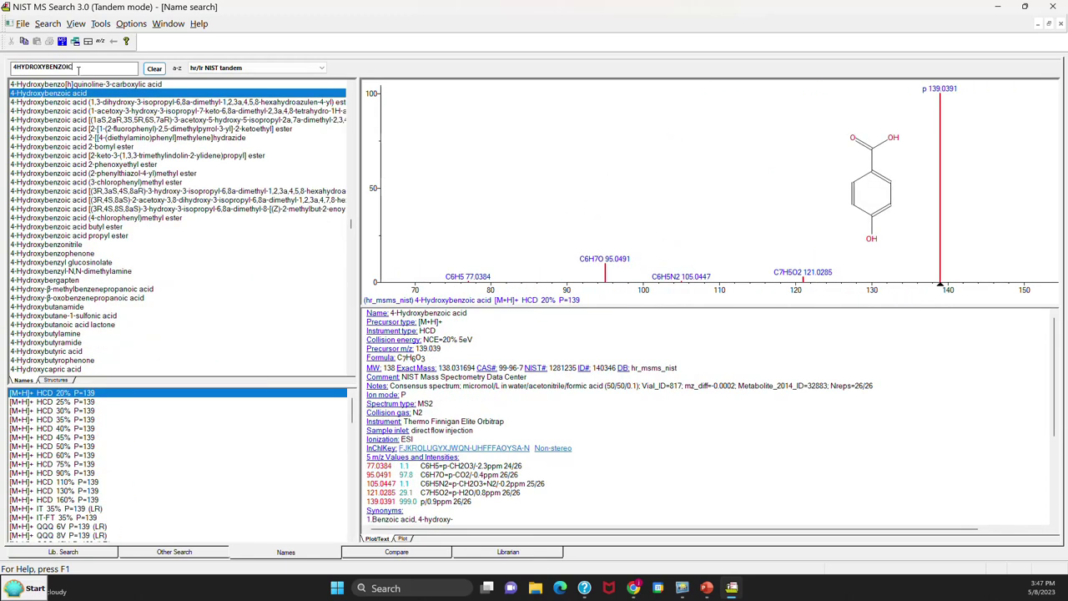
{"action": "type", "text": "ACIDPROPYL"}
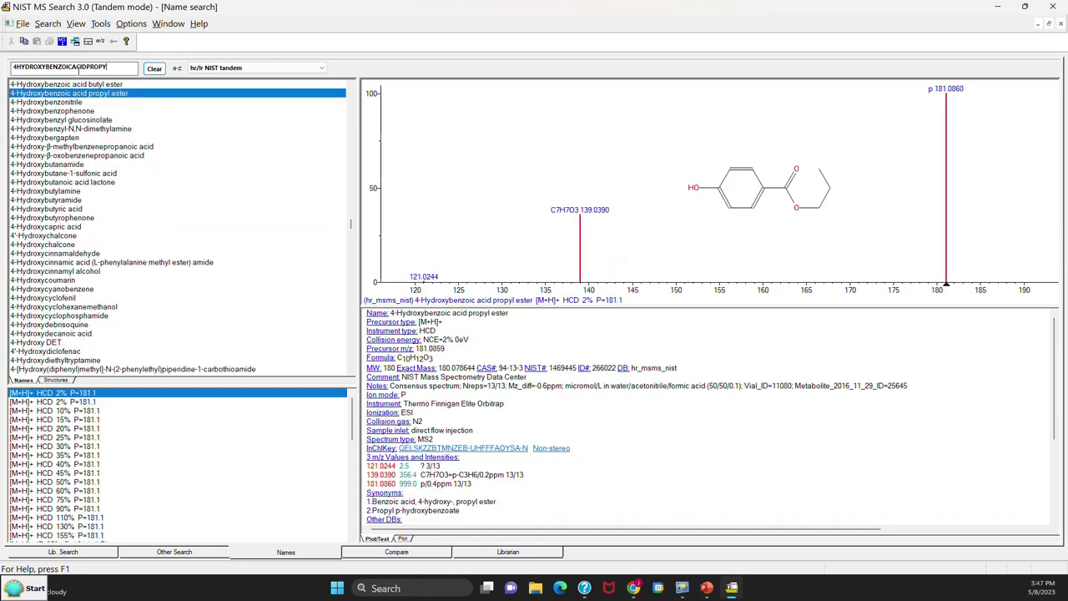
{"action": "type", "text": "ESTER"}
Step: Page through the replicate MS/MS spectra down to the [M-H]- HCD 145% spectrum (base peak 92.0266)
{"action": "left_click", "coordinate": [38, 396]}
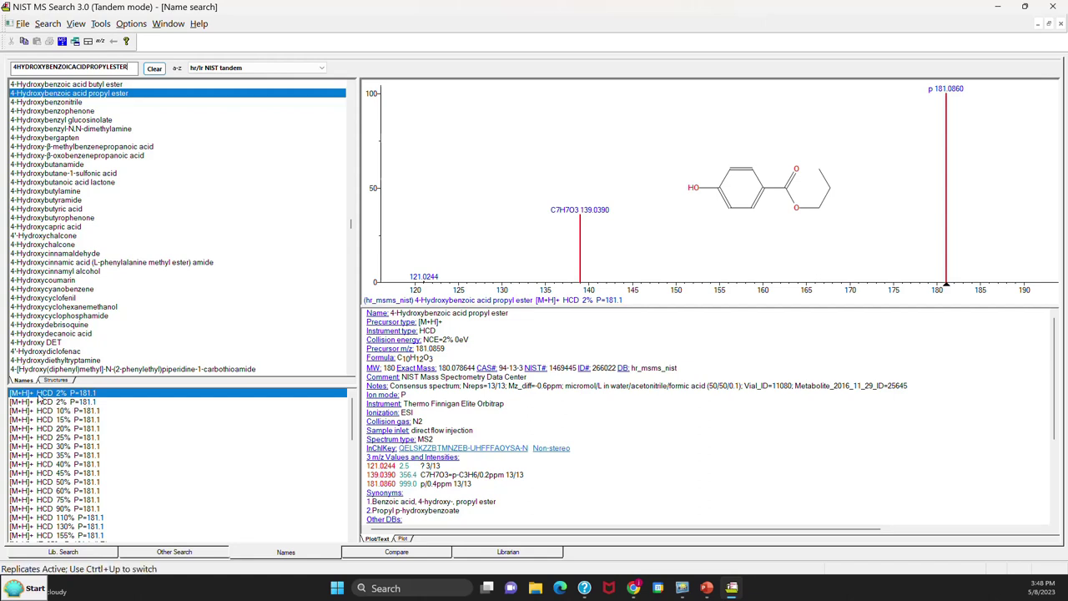
{"action": "key", "text": "Down"}
{"action": "key", "text": "Down"}
{"action": "key", "text": "Down"}
{"action": "key", "text": "Down"}
{"action": "key", "text": "Down"}
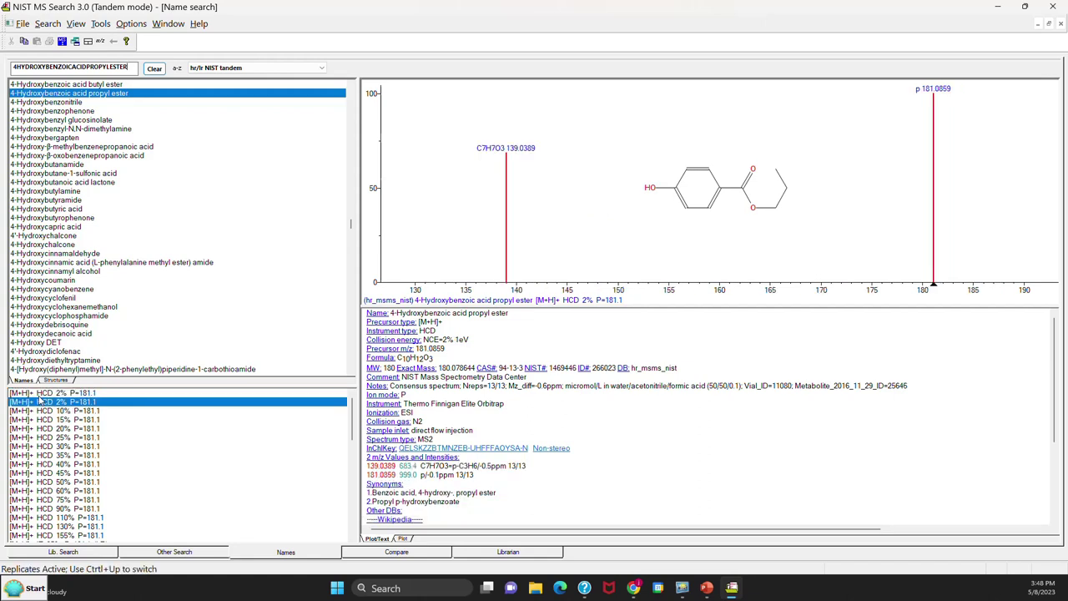
{"action": "key", "text": "Down"}
{"action": "key", "text": "Down"}
{"action": "key", "text": "Down"}
{"action": "key", "text": "Down"}
{"action": "key", "text": "Down"}
{"action": "key", "text": "Down"}
{"action": "key", "text": "Down"}
{"action": "key", "text": "Down"}
{"action": "key", "text": "Down"}
{"action": "key", "text": "Down"}
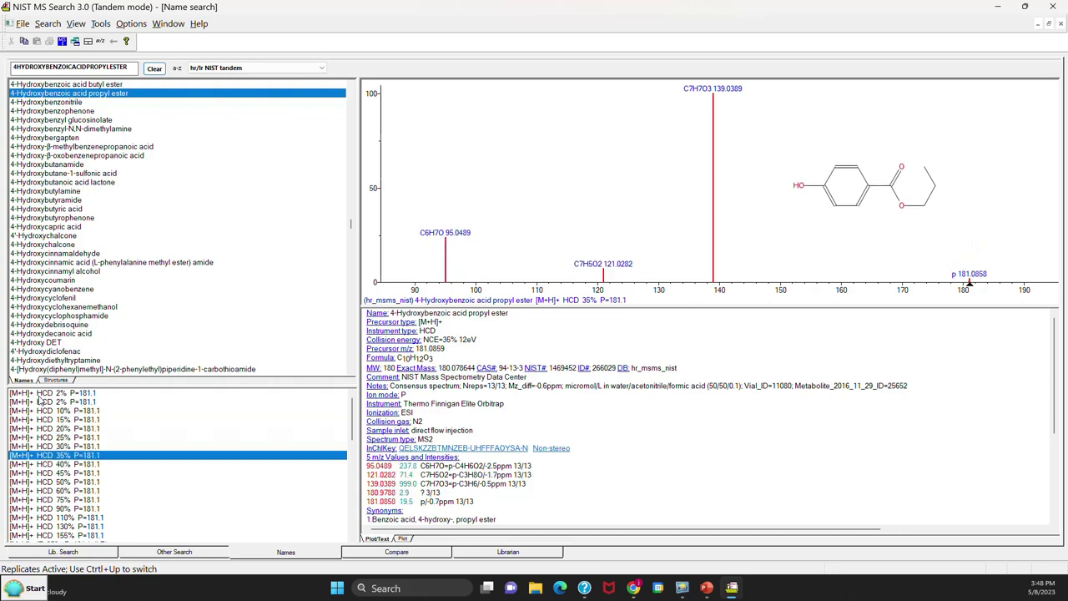
{"action": "key", "text": "Down"}
{"action": "key", "text": "Down"}
{"action": "key", "text": "Down"}
{"action": "key", "text": "Down"}
{"action": "key", "text": "Down"}
{"action": "key", "text": "Down"}
{"action": "key", "text": "Down"}
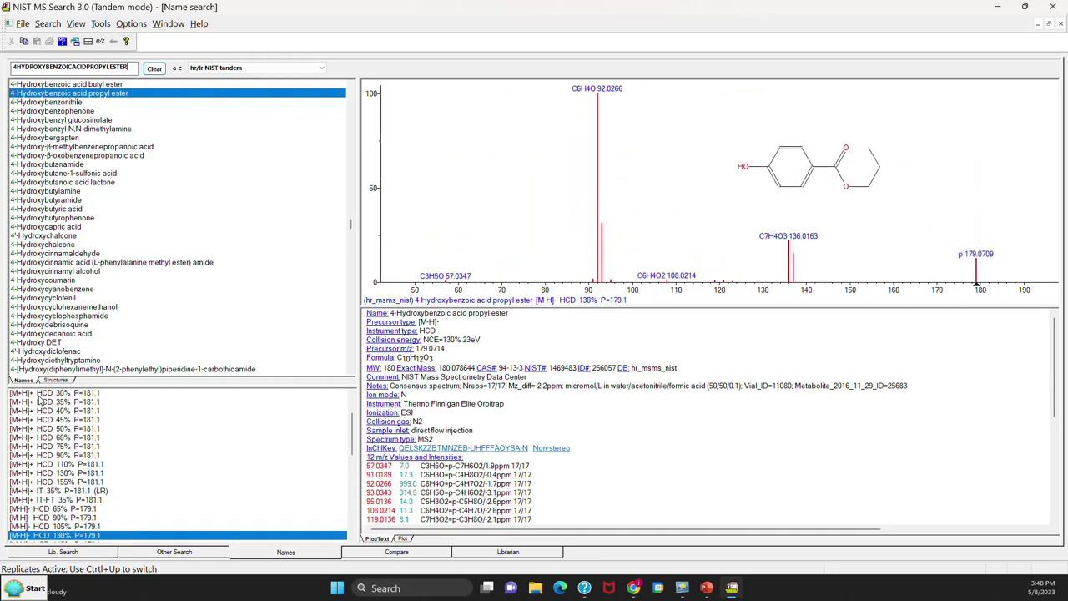
{"action": "key", "text": "Down"}
{"action": "key", "text": "Down"}
{"action": "key", "text": "Down"}
{"action": "key", "text": "Up"}
{"action": "key", "text": "Up"}
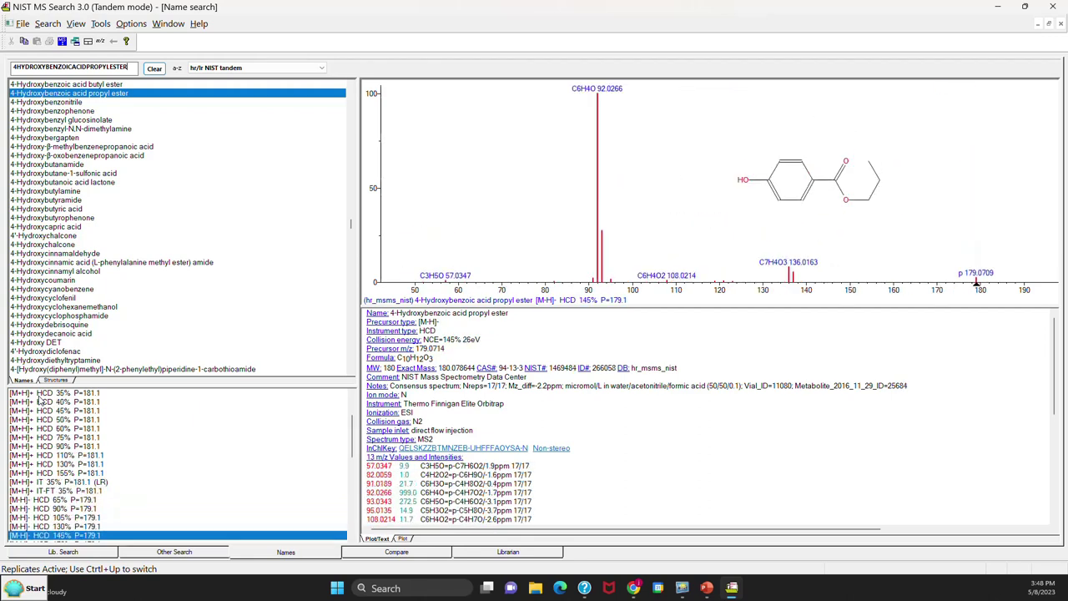
{"action": "key", "text": "Down"}
{"action": "key", "text": "Down"}
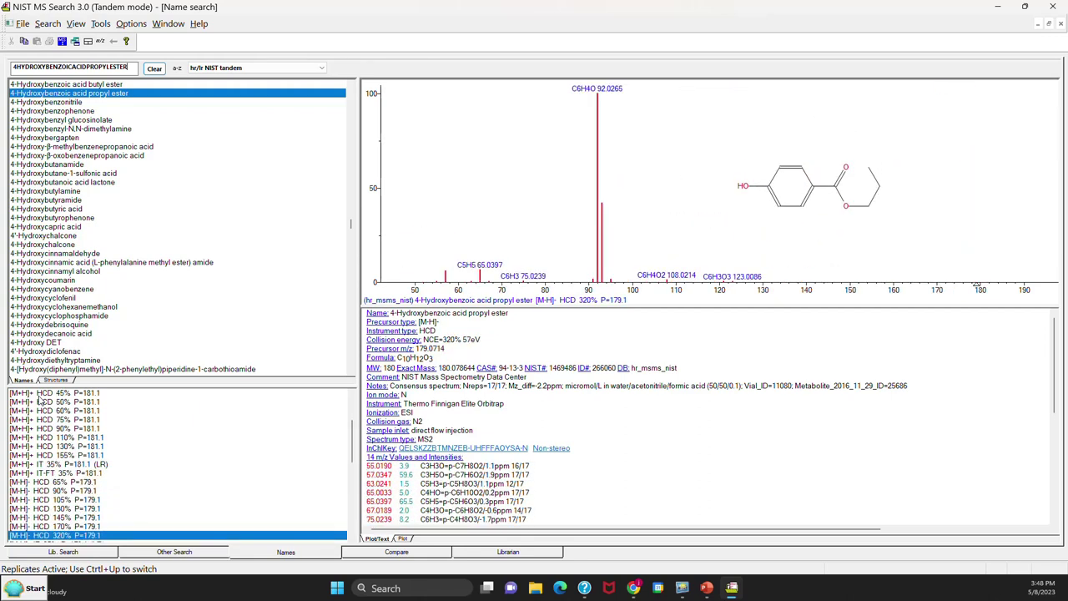